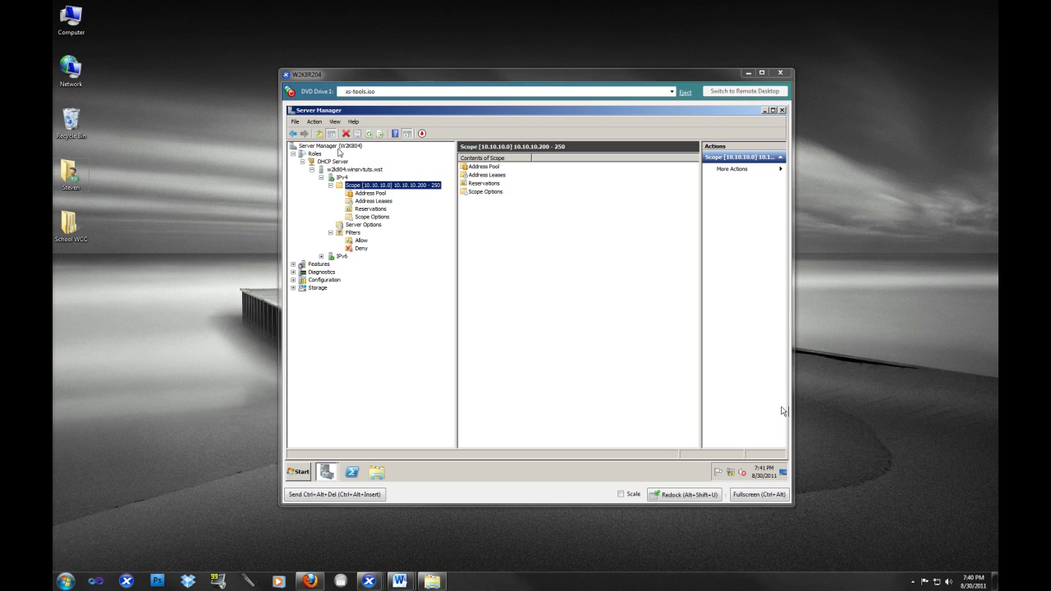
pyautogui.click(330, 185)
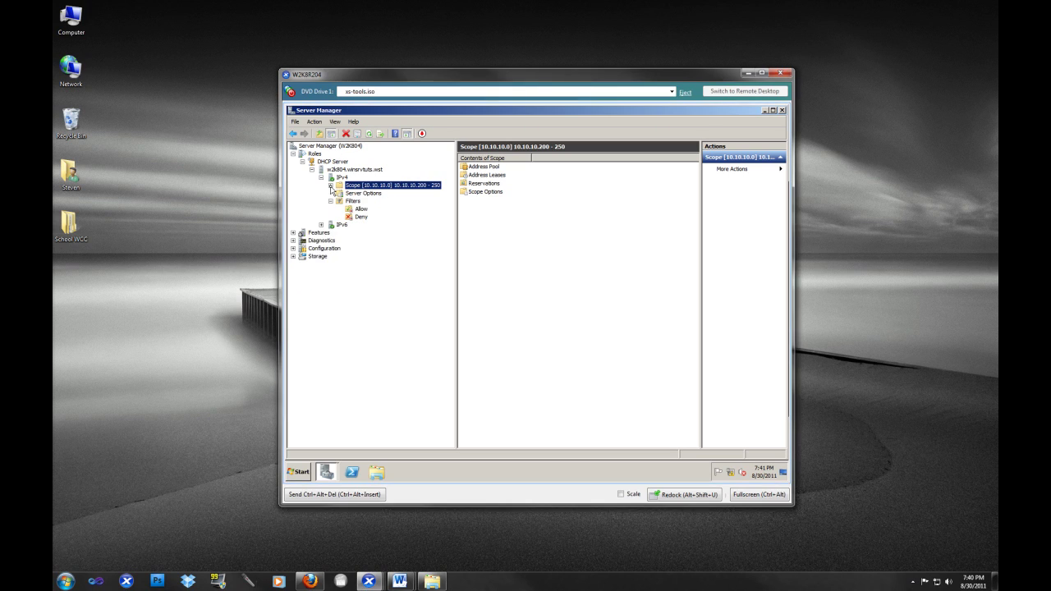
pyautogui.click(330, 185)
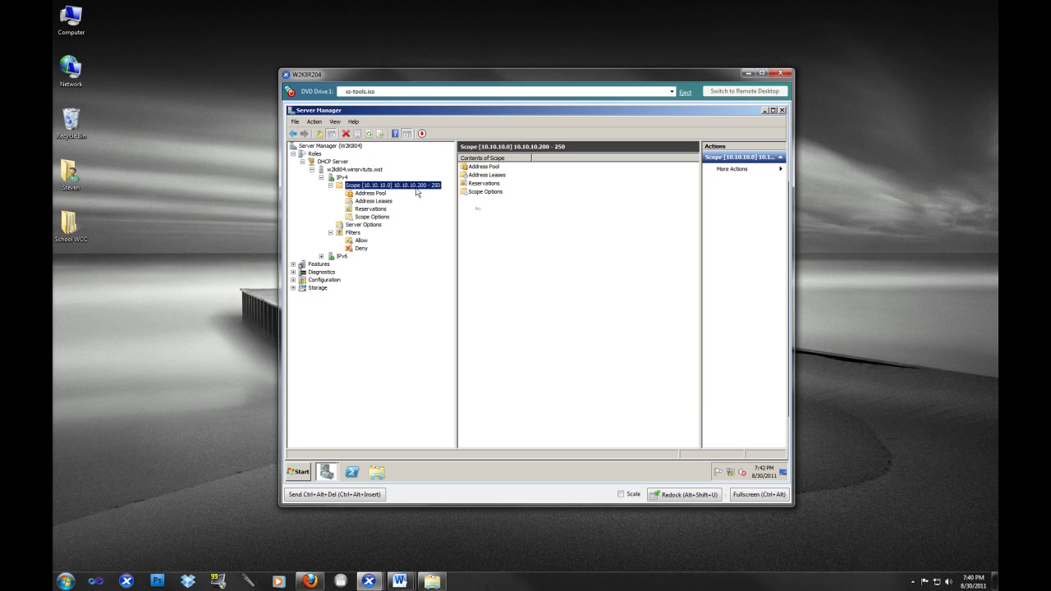
pyautogui.rightClick(533, 242)
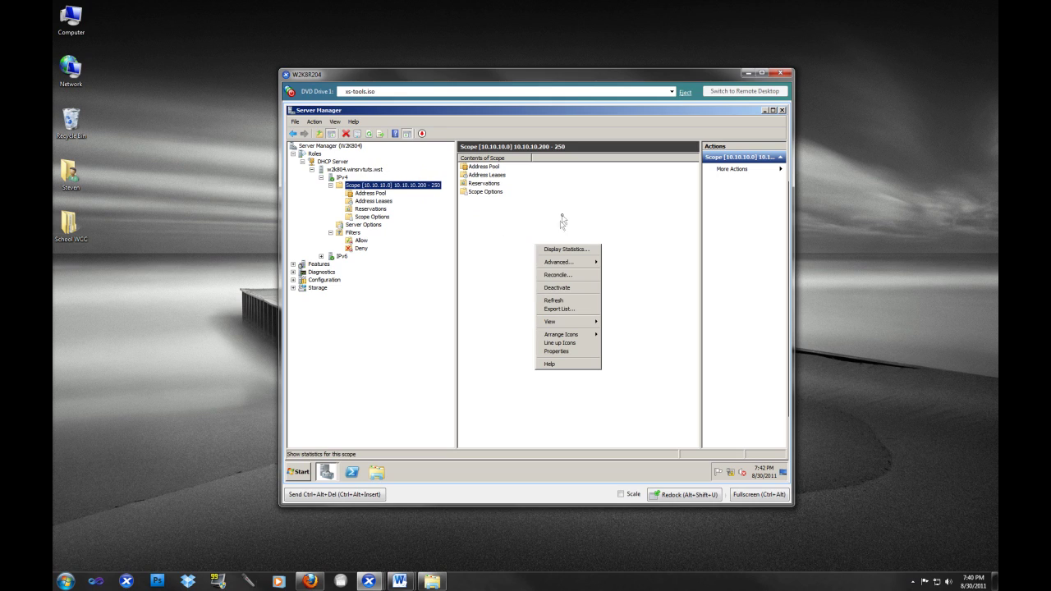
pyautogui.click(561, 218)
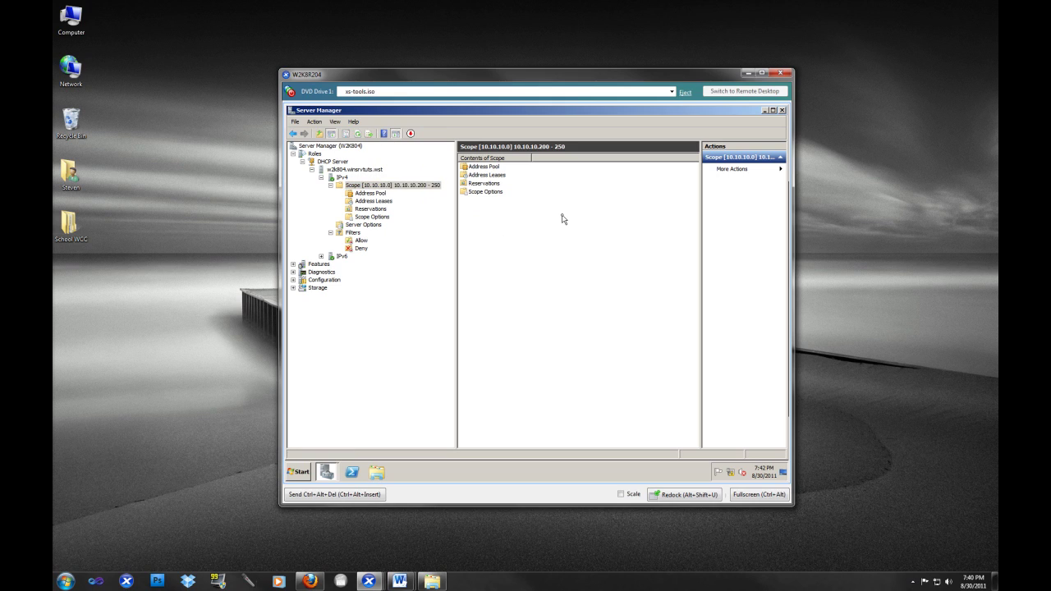
pyautogui.click(371, 187)
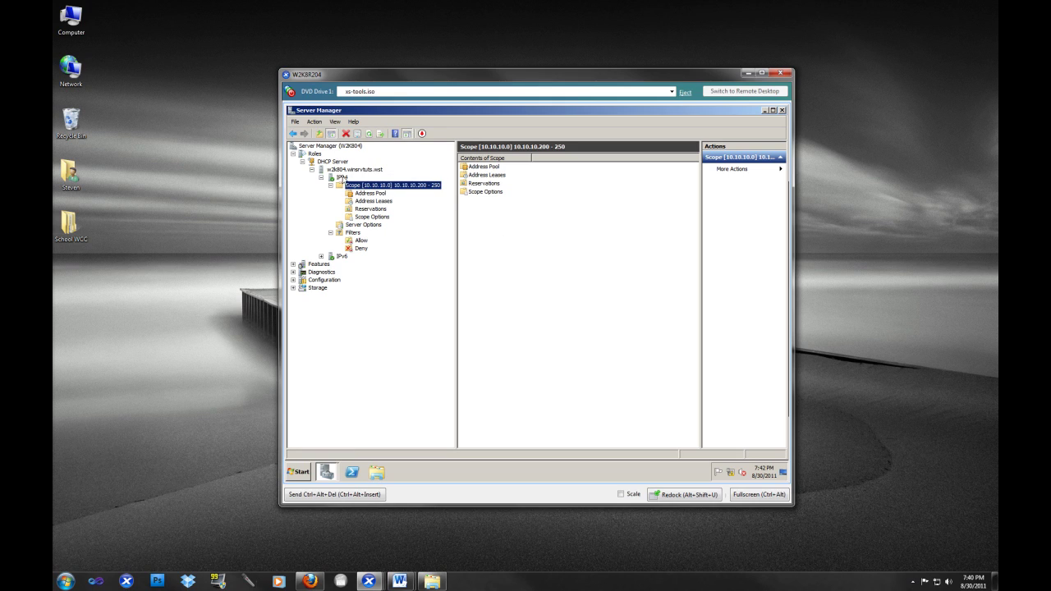
# Start a new IPv4 scope named "10.10.10.150 -199" with the description "Backup Scope"
pyautogui.click(342, 177)
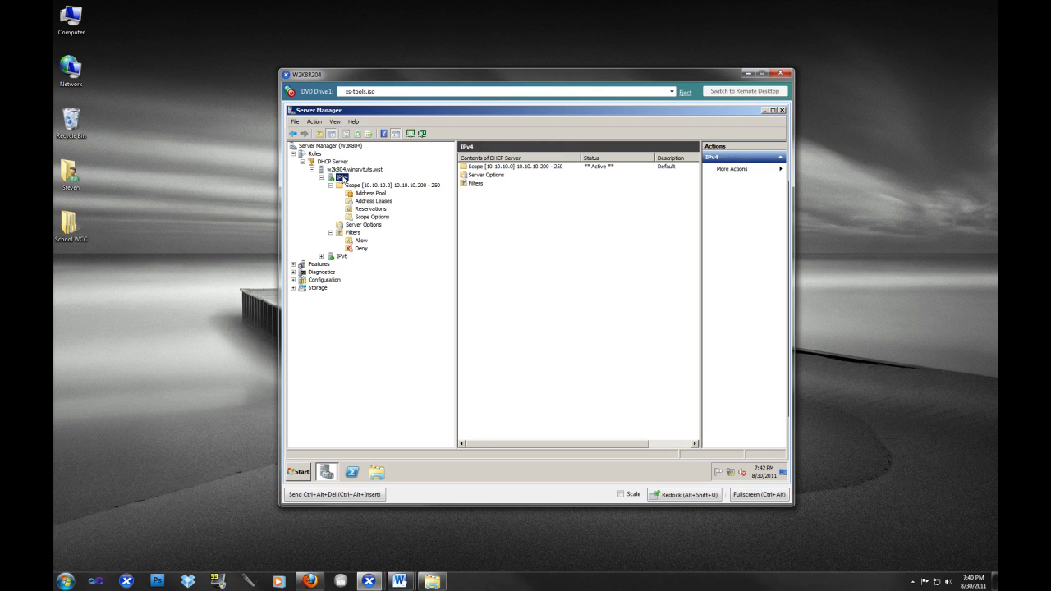
pyautogui.rightClick(343, 179)
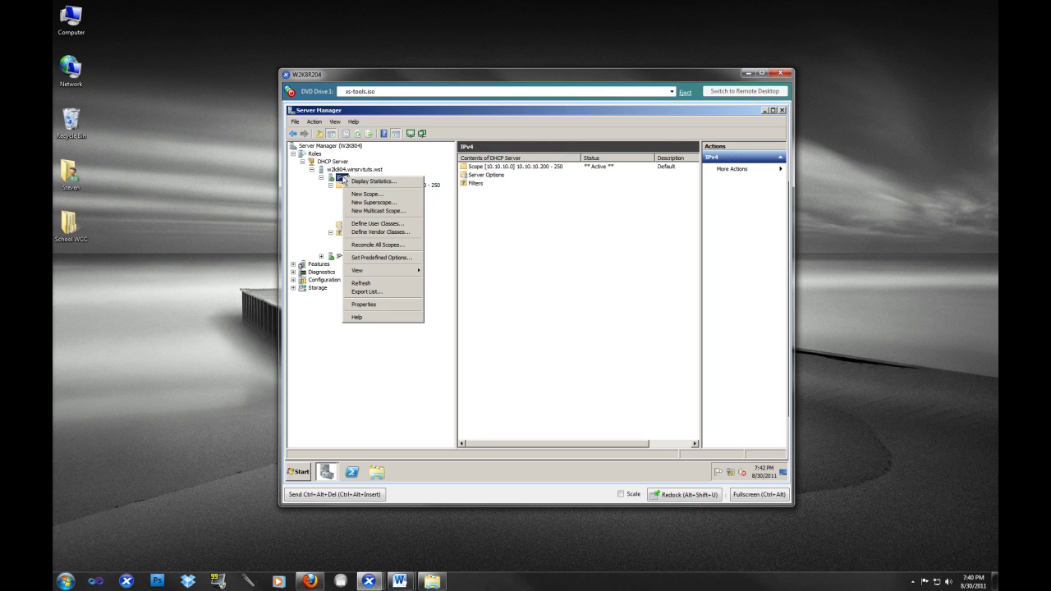
pyautogui.click(380, 194)
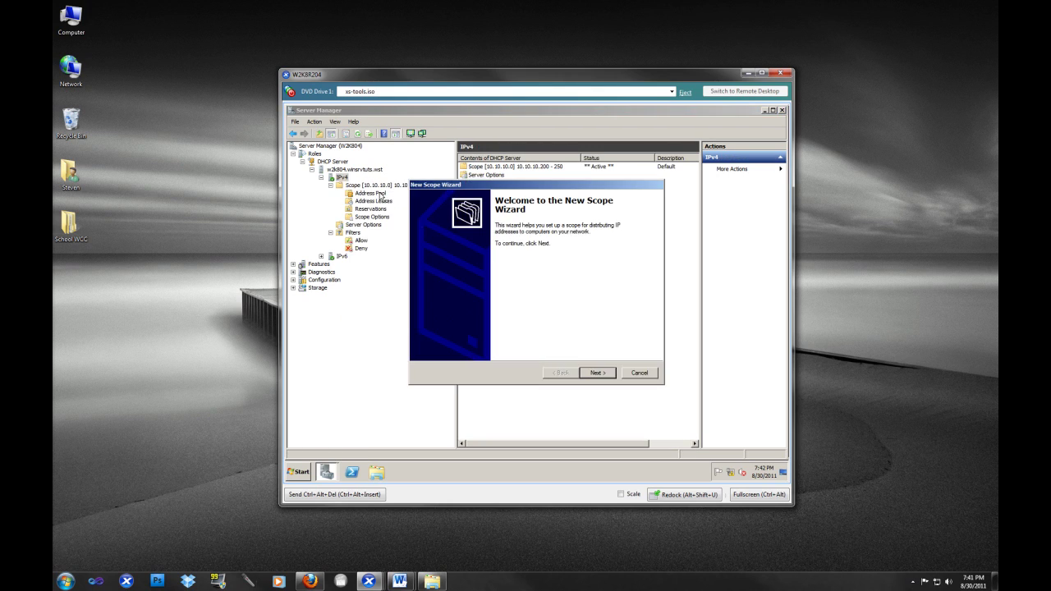
pyautogui.click(599, 374)
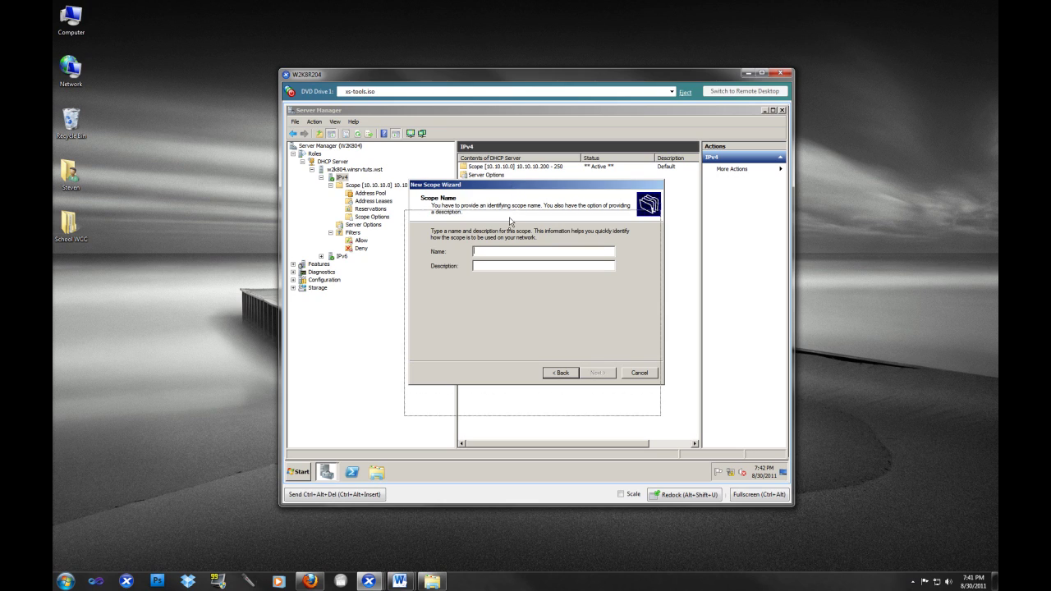
pyautogui.moveTo(513, 187); pyautogui.dragTo(509, 230)
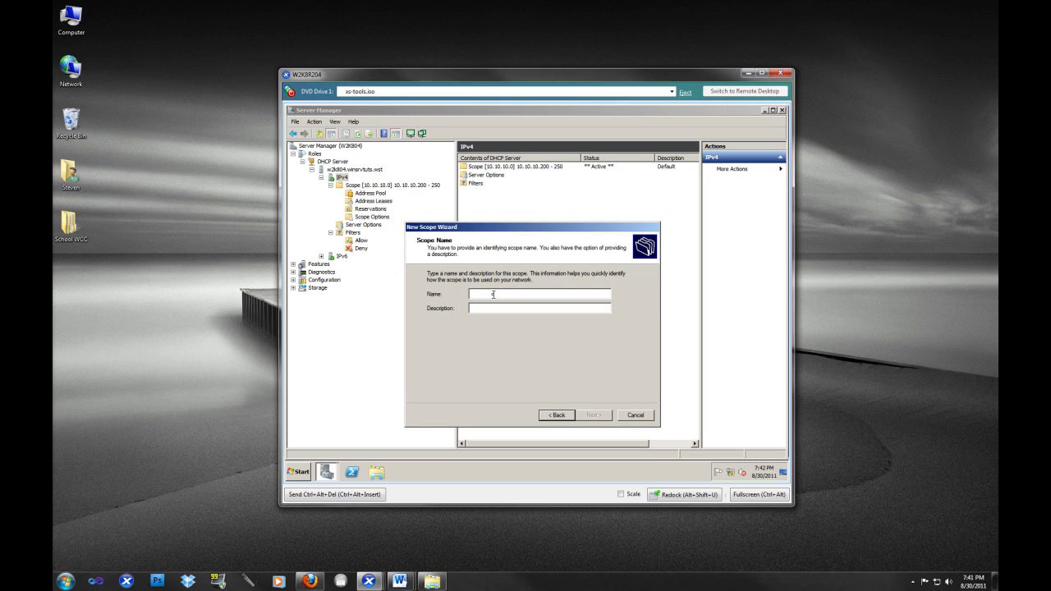
pyautogui.write('10.10.')
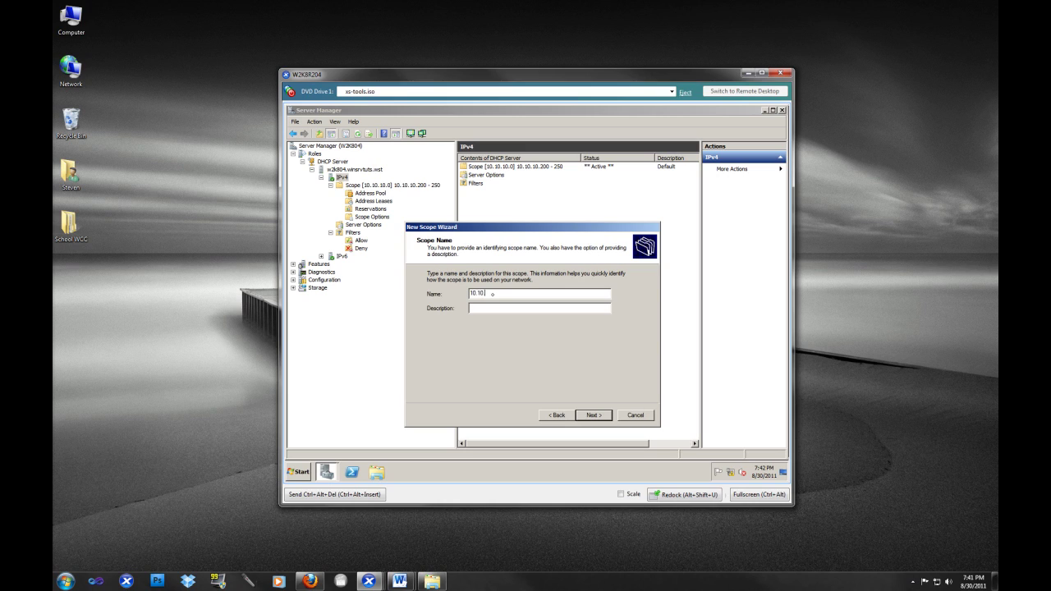
pyautogui.write('10.0')
pyautogui.write('150 -199')
pyautogui.press('Tab')
pyautogui.write('Backup Scope')
pyautogui.click(598, 420)
pyautogui.click(600, 420)
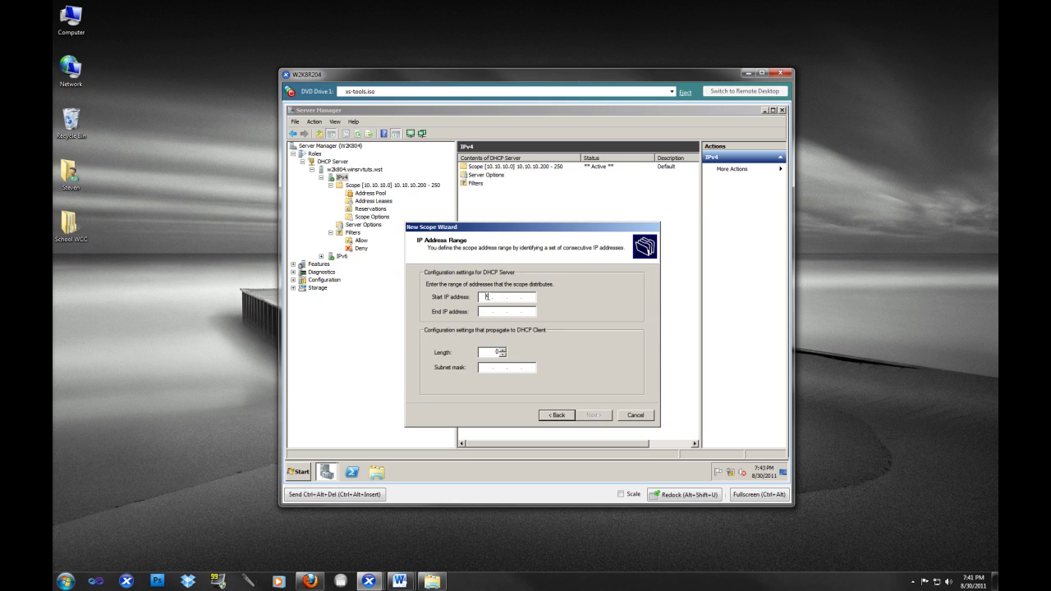
# Set the new scope's address range from 10.10.10.150 to 10.10.10.199
pyautogui.write('10.10.10.')
pyautogui.click(489, 311)
pyautogui.write('10')
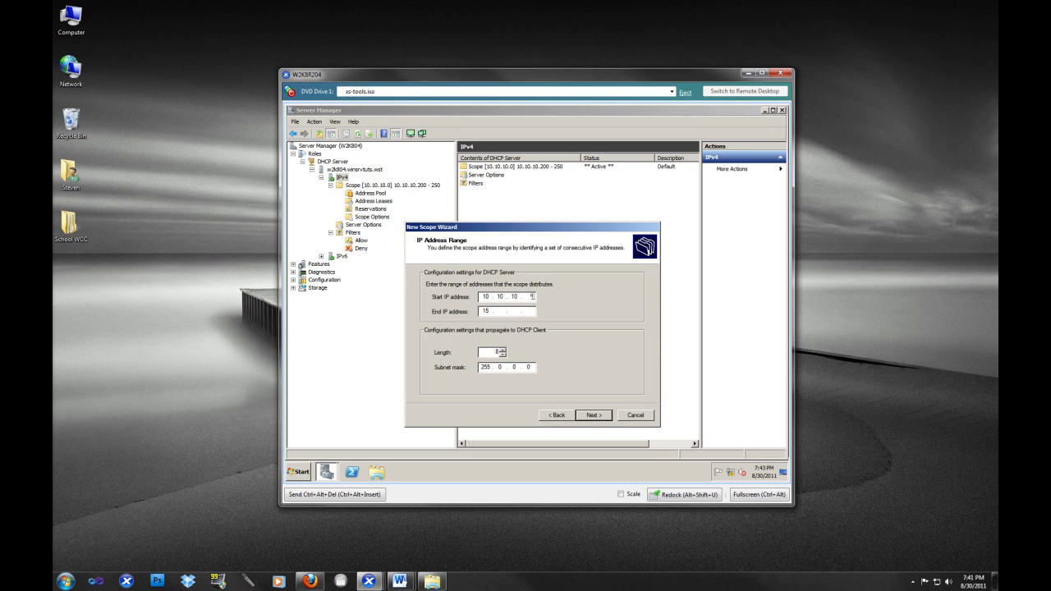
pyautogui.click(531, 296)
pyautogui.write('150')
pyautogui.click(485, 311)
pyautogui.write('10 . 10 . 10')
pyautogui.click(526, 311)
pyautogui.write('199')
# Set the new scope's subnet mask to 255.255.255.0 and try to submit the address range
pyautogui.click(504, 367)
pyautogui.write('55')
pyautogui.press('BackSpace')
pyautogui.press('BackSpace')
pyautogui.write('255 . 255 . 0')
pyautogui.click(596, 413)
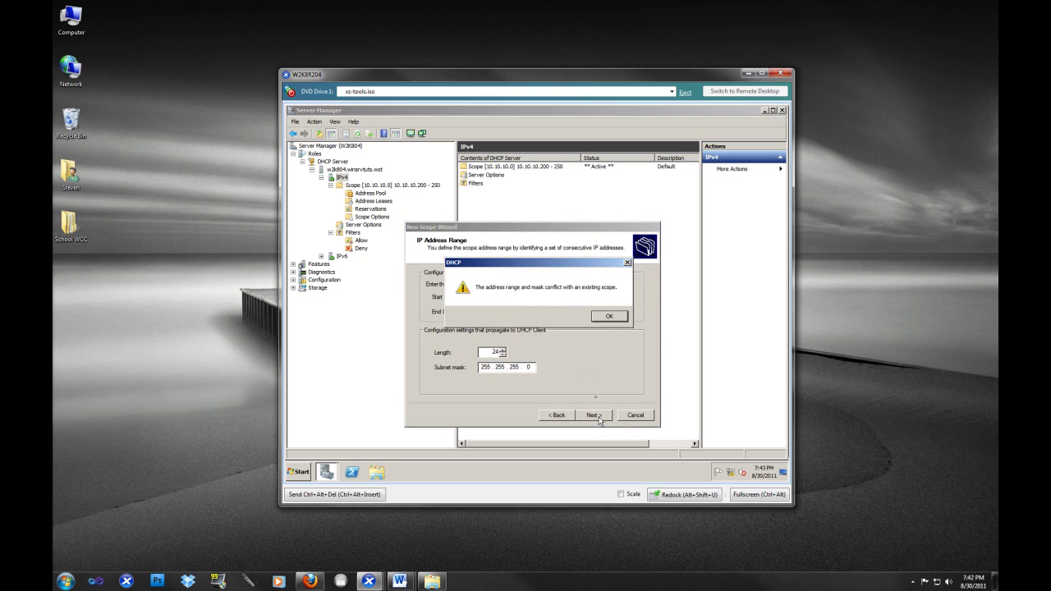
pyautogui.click(607, 316)
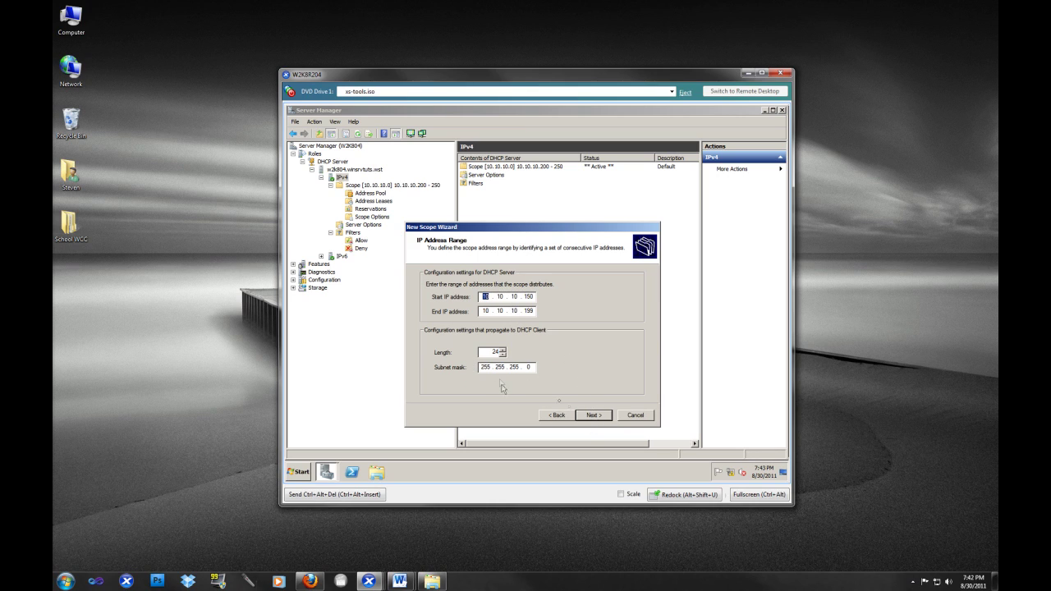
# Consult the online IP subnet calculator in Firefox, and cancel the new scope in Server Manager
pyautogui.click(639, 416)
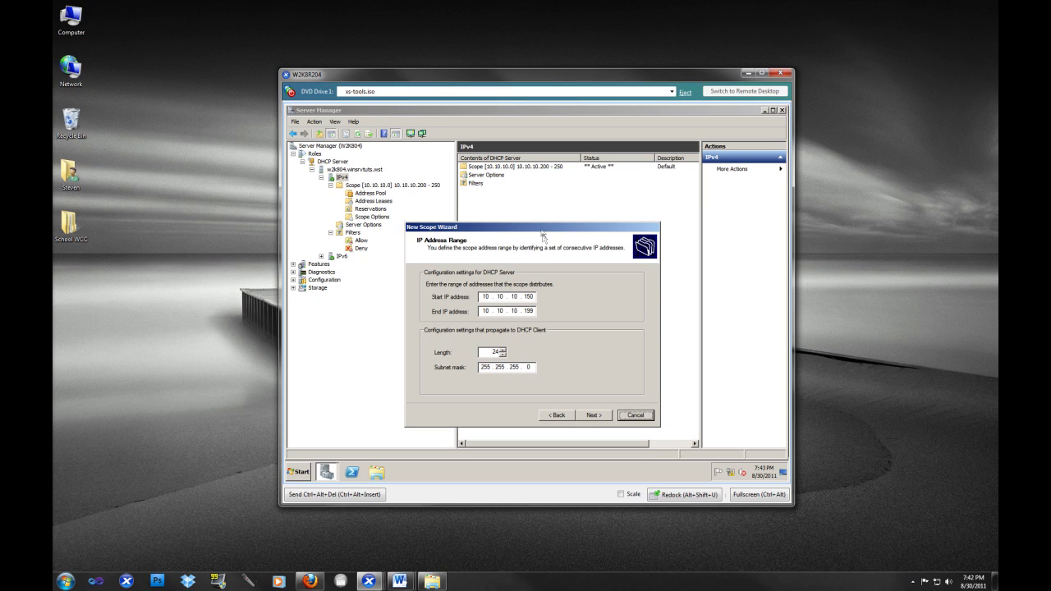
pyautogui.moveTo(548, 229); pyautogui.dragTo(550, 219)
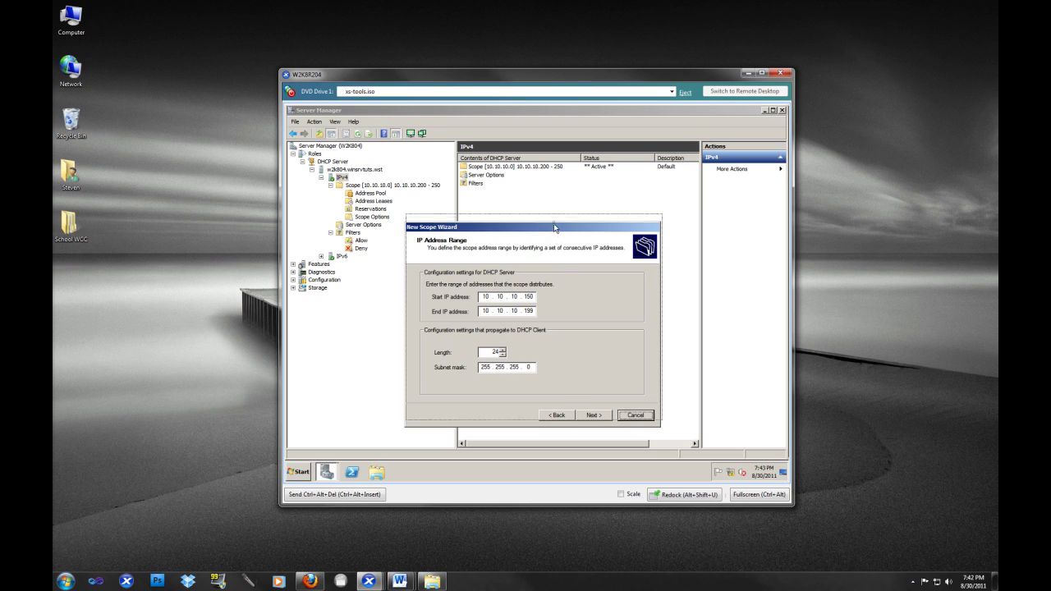
pyautogui.click(533, 358)
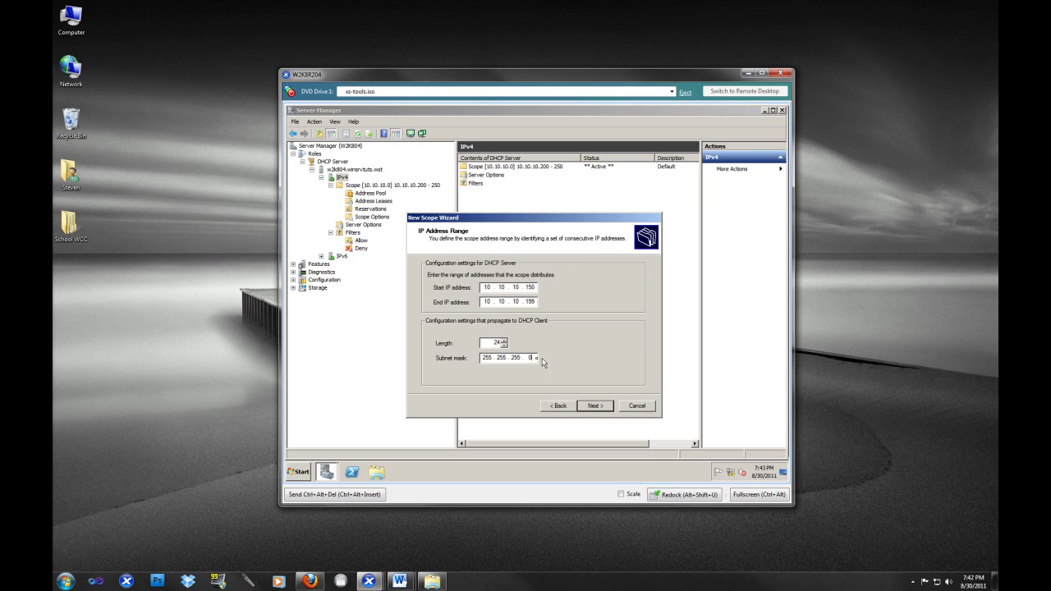
pyautogui.doubleClick(530, 357)
pyautogui.moveTo(310, 579)
pyautogui.click(309, 579)
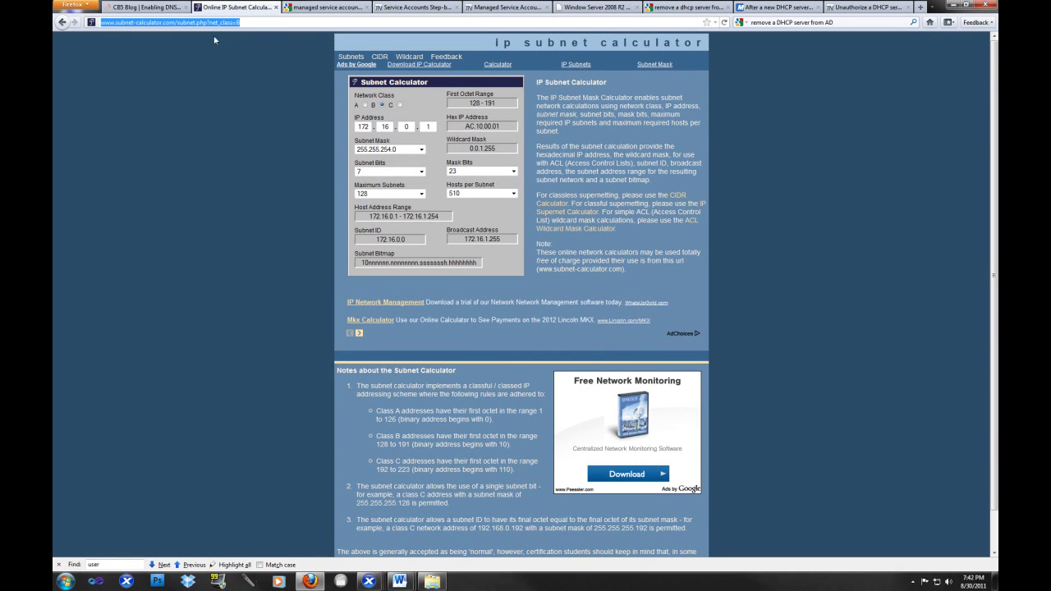
pyautogui.click(786, 209)
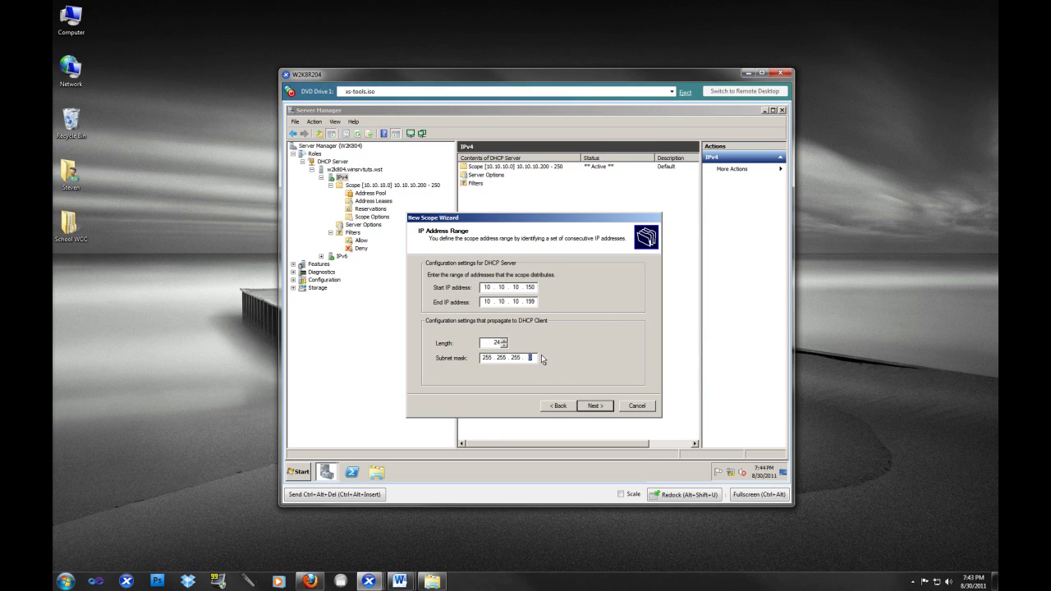
pyautogui.click(637, 406)
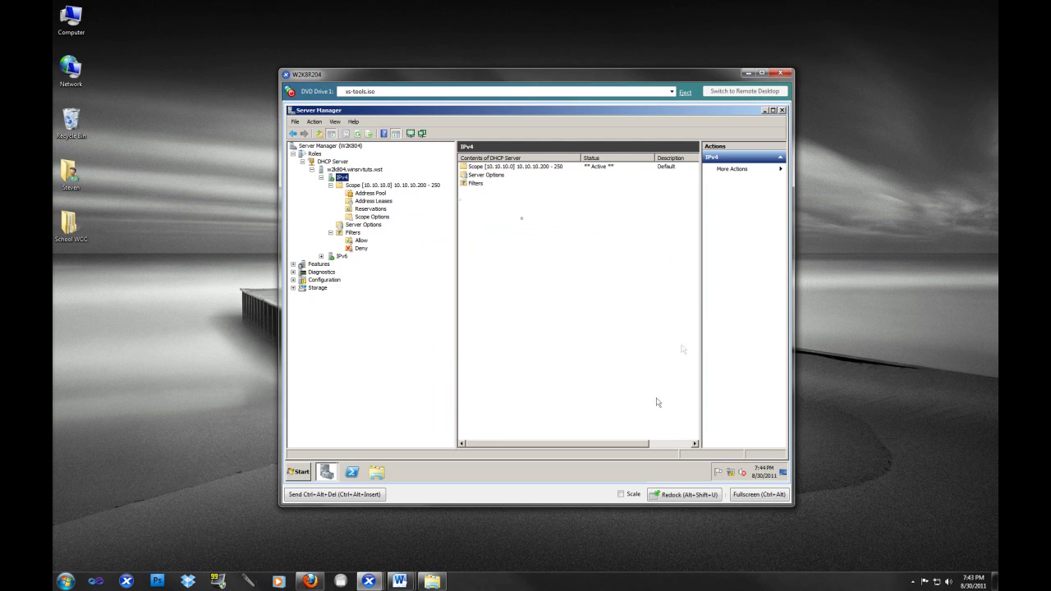
# Review the general, Network Access Protection and advanced properties of the existing 10.10.10.0 scope without changing them
pyautogui.click(367, 187)
pyautogui.rightClick(367, 186)
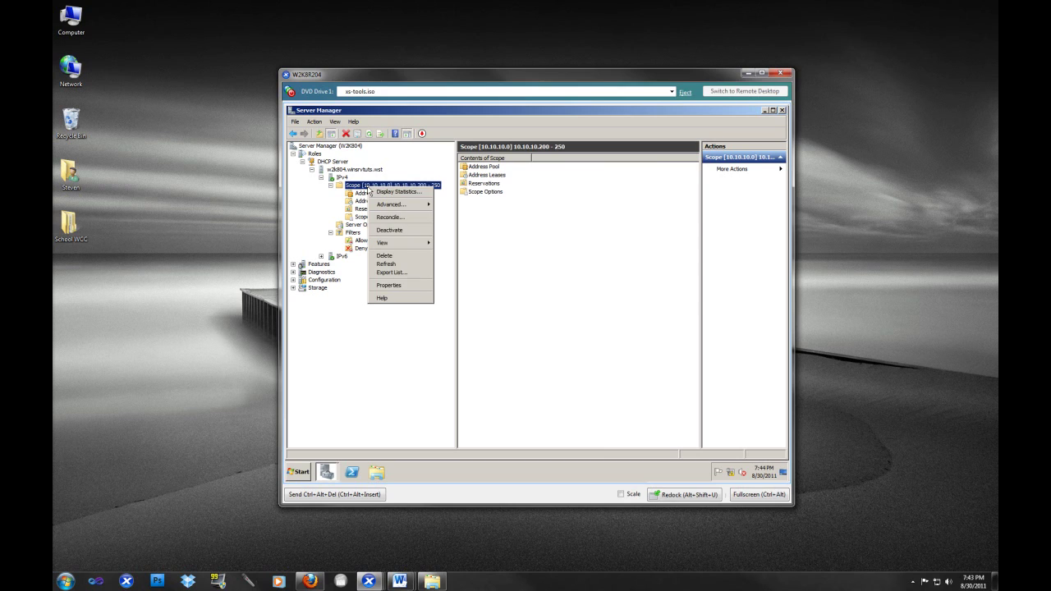
pyautogui.click(388, 285)
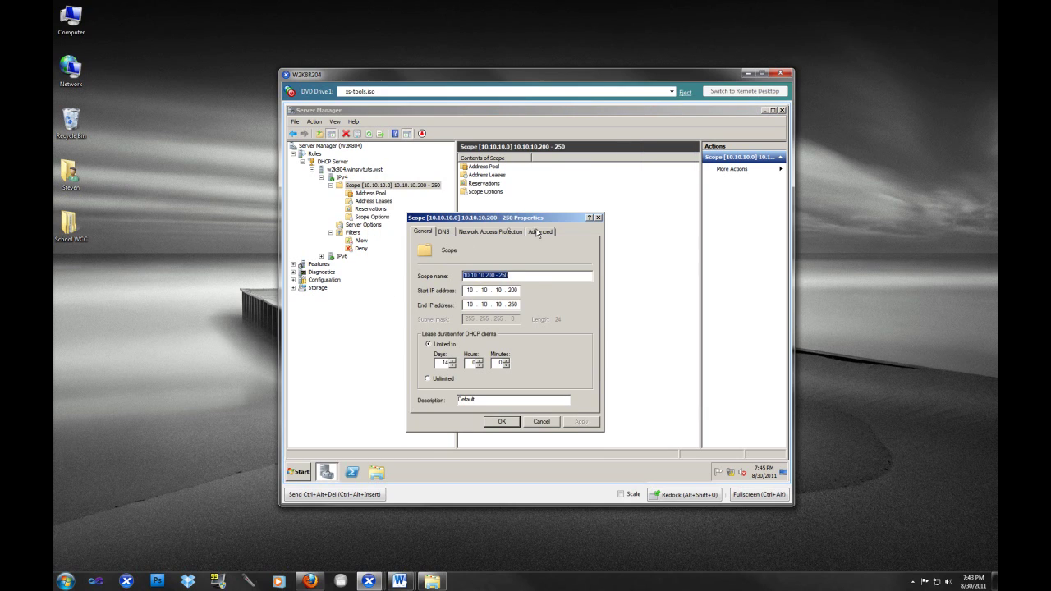
pyautogui.click(504, 233)
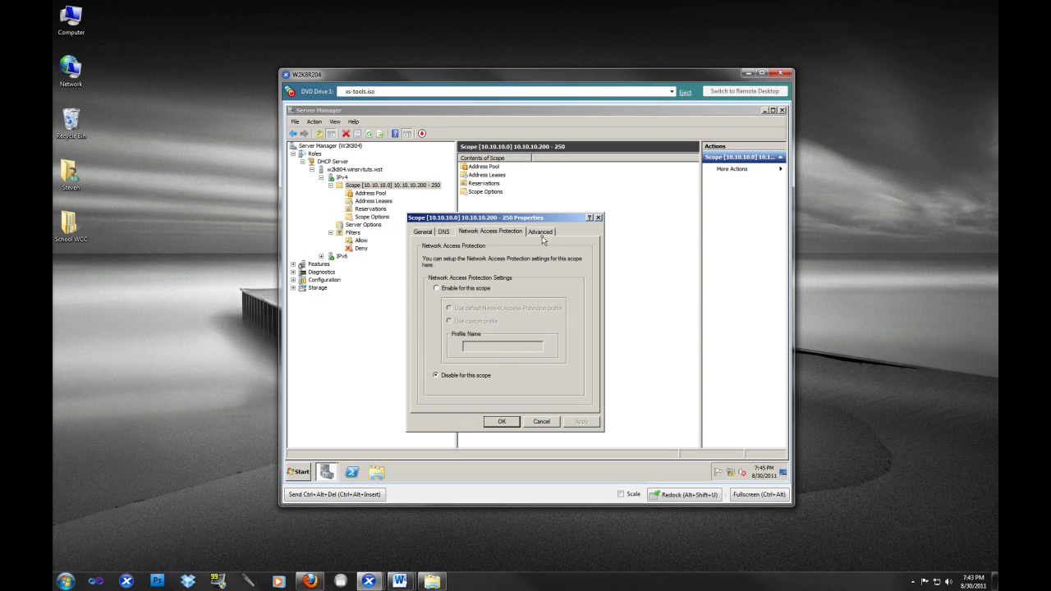
pyautogui.click(541, 237)
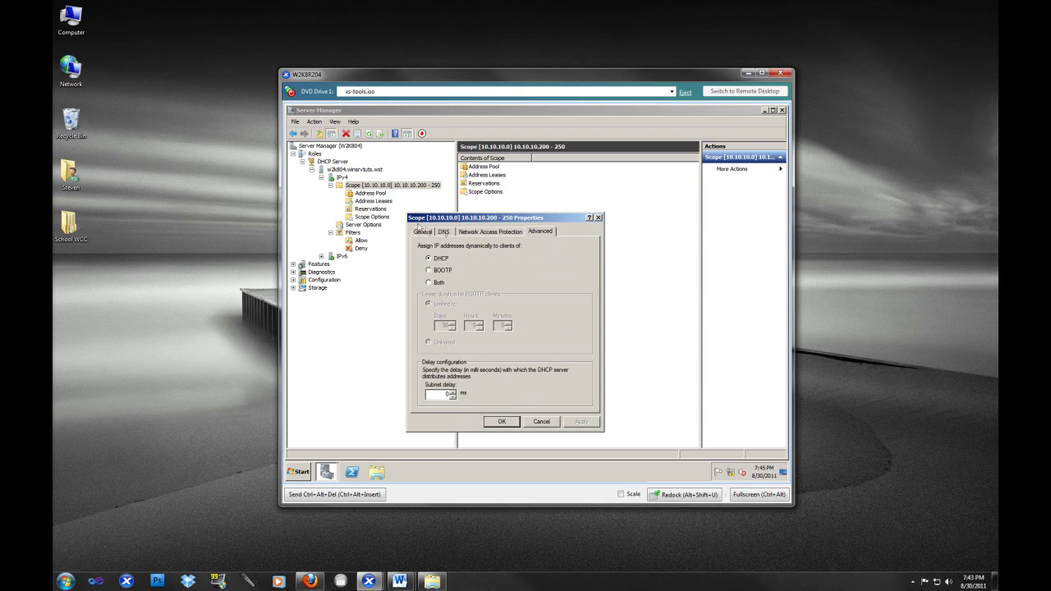
pyautogui.click(541, 422)
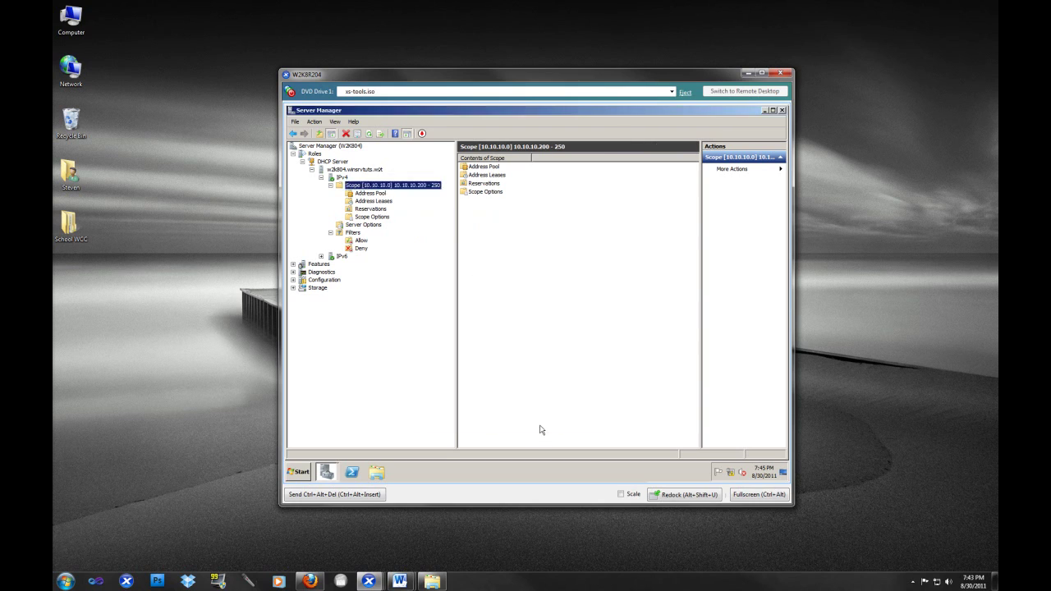
# Enable the Allow List for MAC filtering in the IPv4 properties of the DHCP server
pyautogui.click(342, 178)
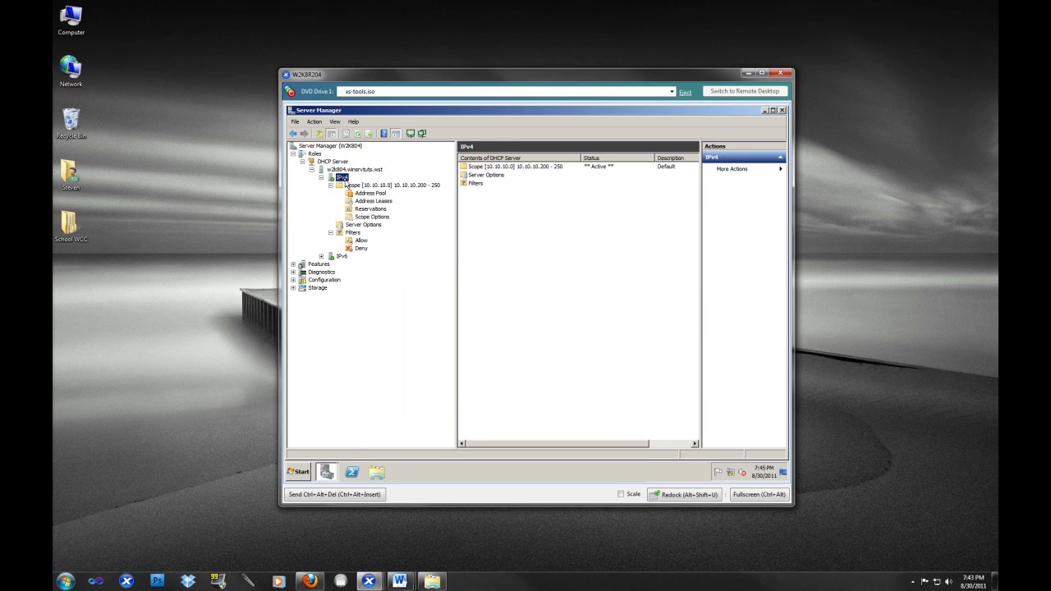
pyautogui.rightClick(344, 179)
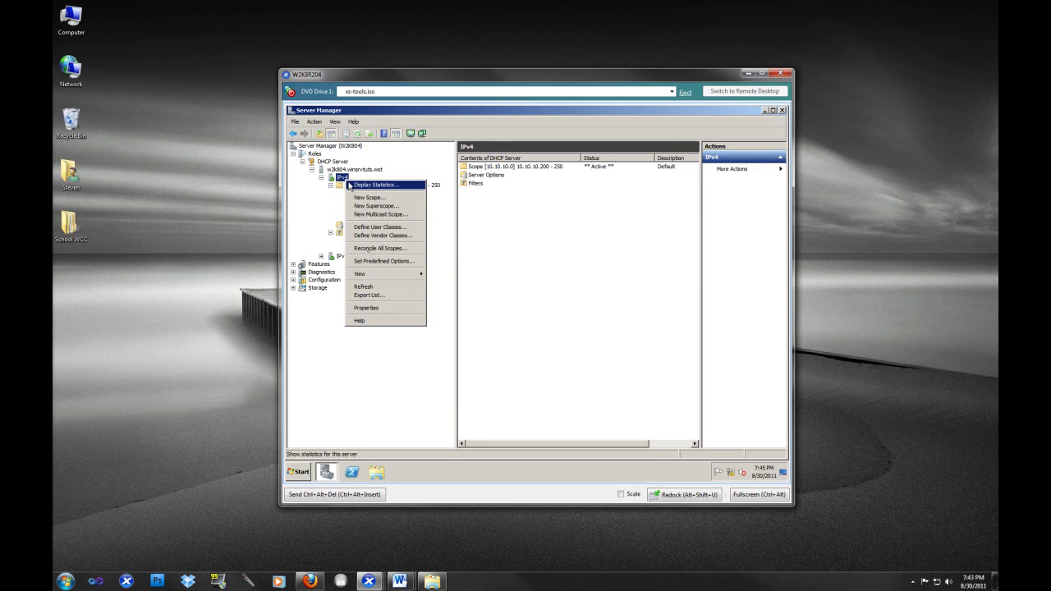
pyautogui.click(366, 307)
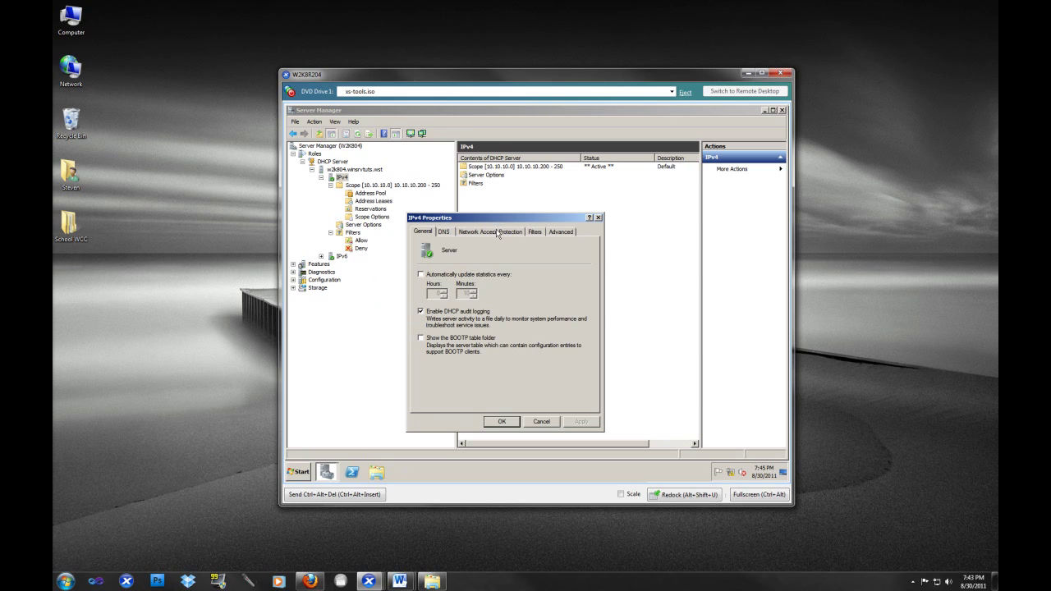
pyautogui.click(535, 232)
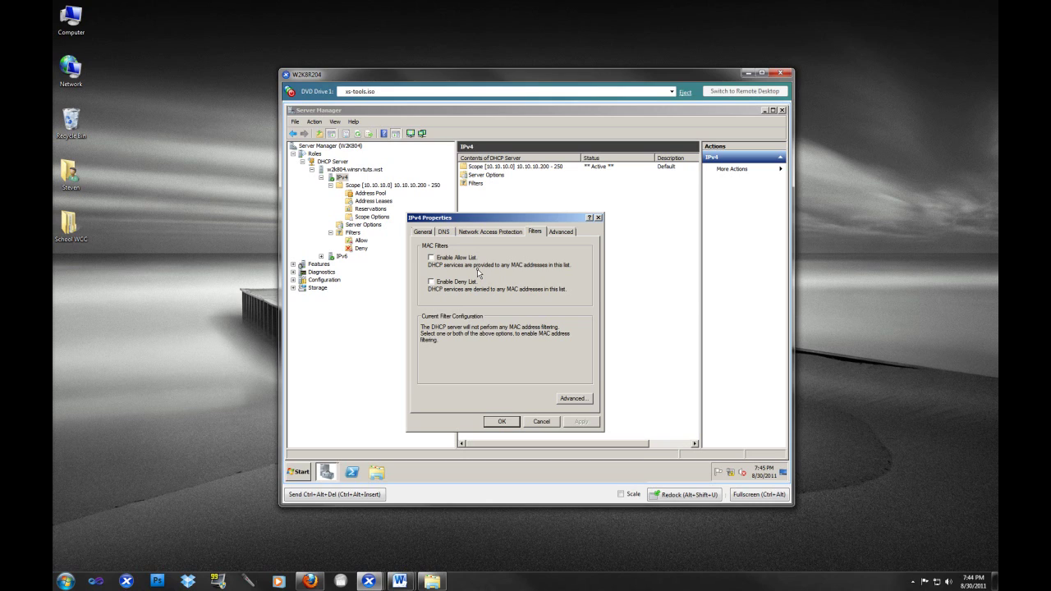
pyautogui.click(432, 260)
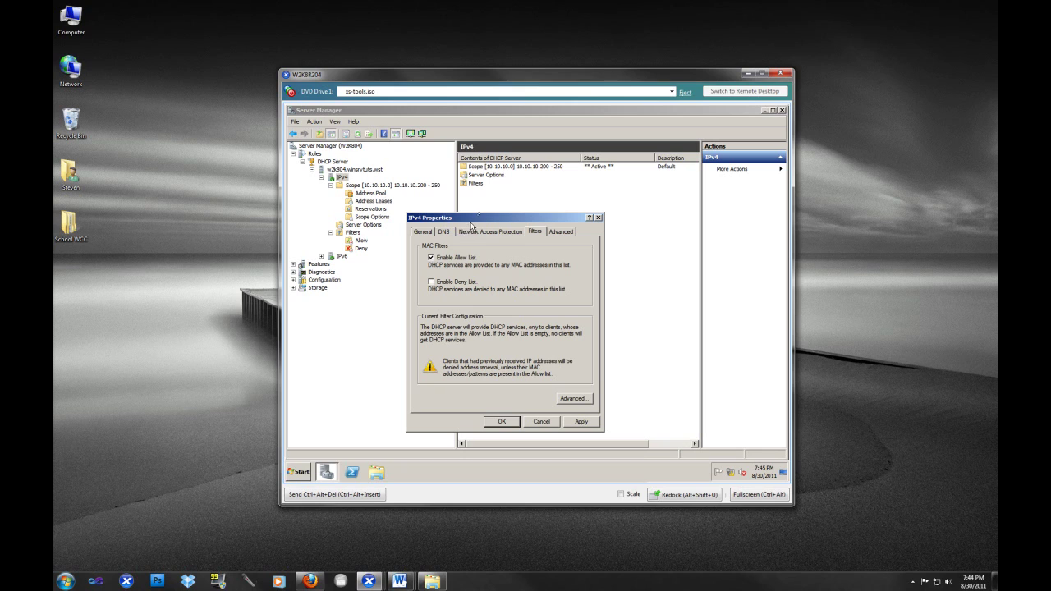
pyautogui.moveTo(480, 220); pyautogui.dragTo(536, 204)
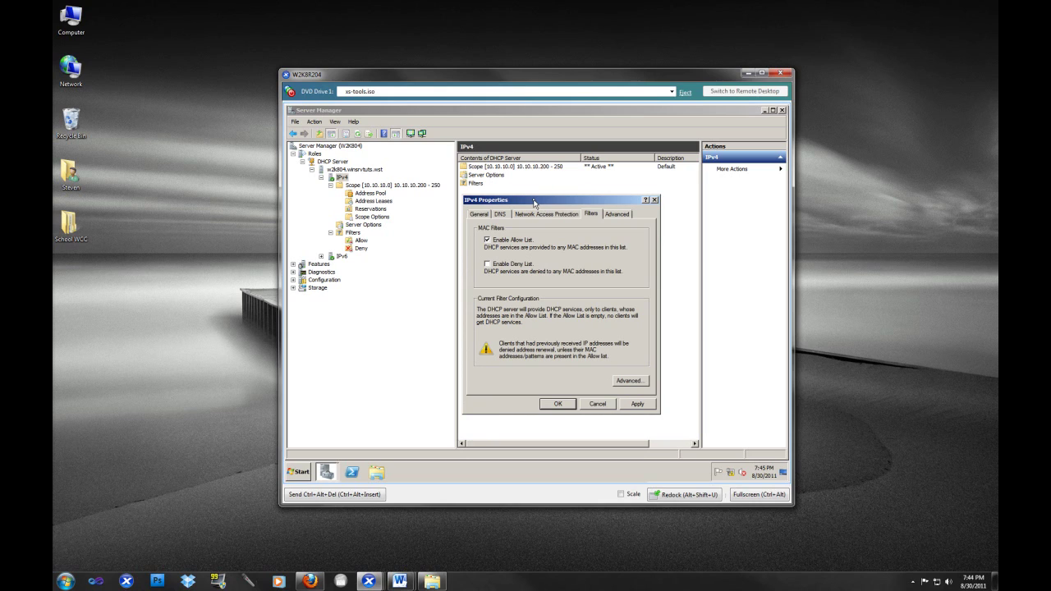
pyautogui.moveTo(534, 203); pyautogui.dragTo(537, 204)
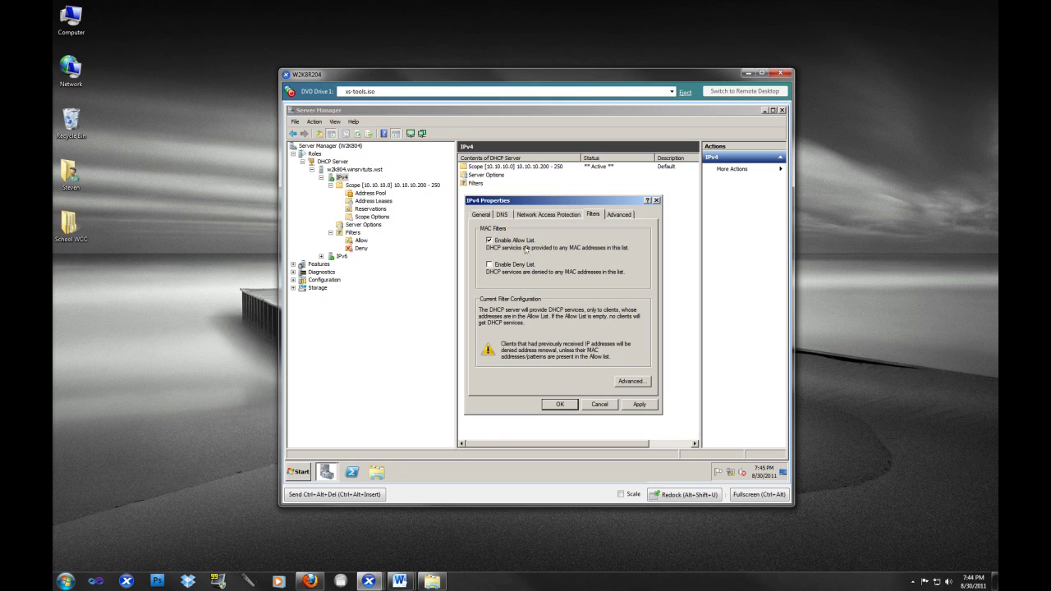
# Disable the MAC filter's Allow List and enable the Deny List instead
pyautogui.click(599, 408)
pyautogui.click(489, 242)
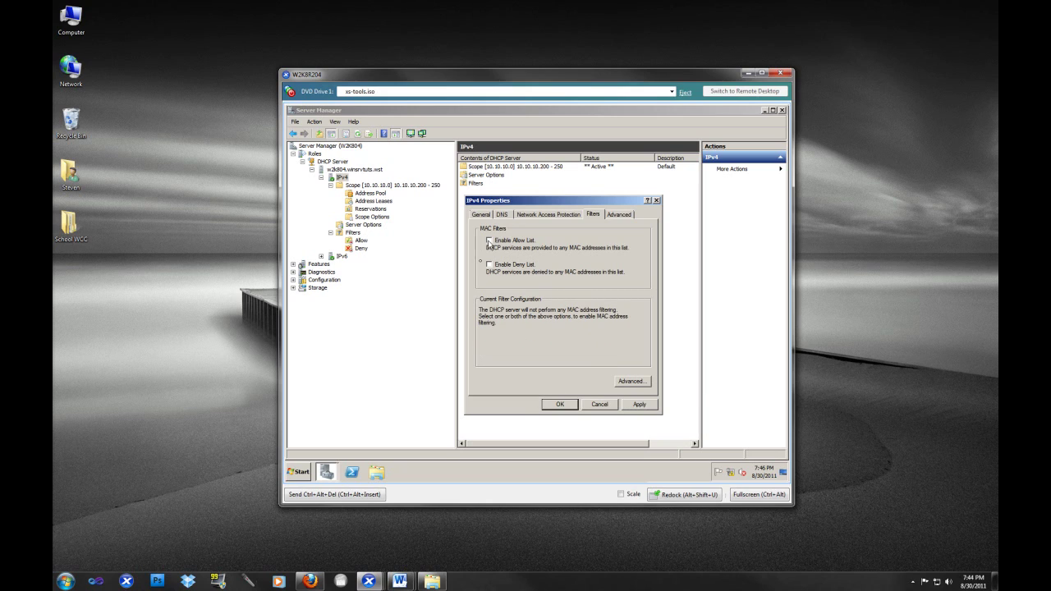
pyautogui.click(490, 265)
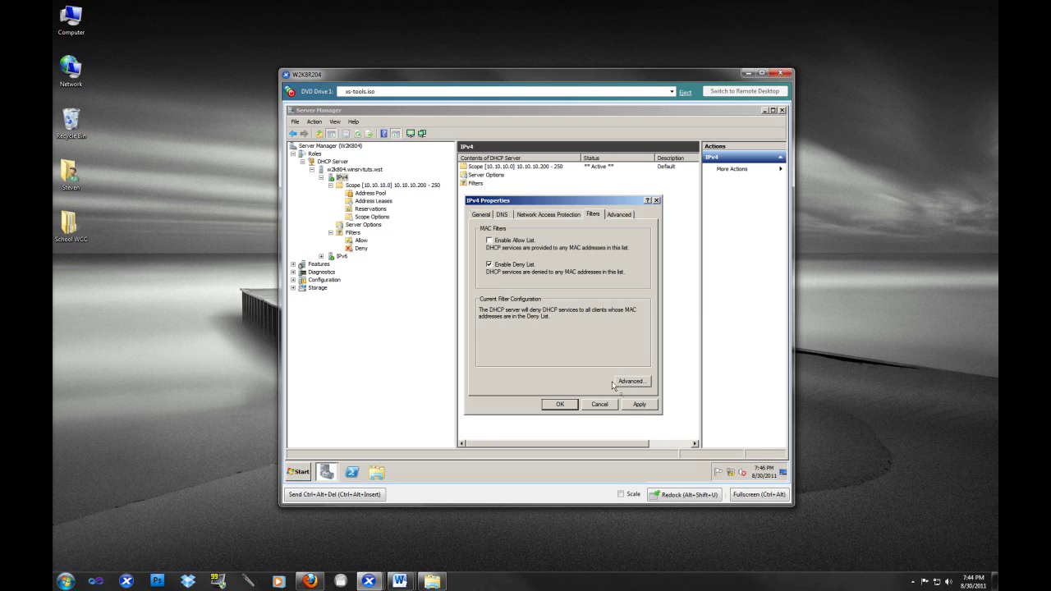
# Apply the enabled Deny List in the IPv4 properties and view the Allow list under the IPv4 Filters
pyautogui.click(638, 404)
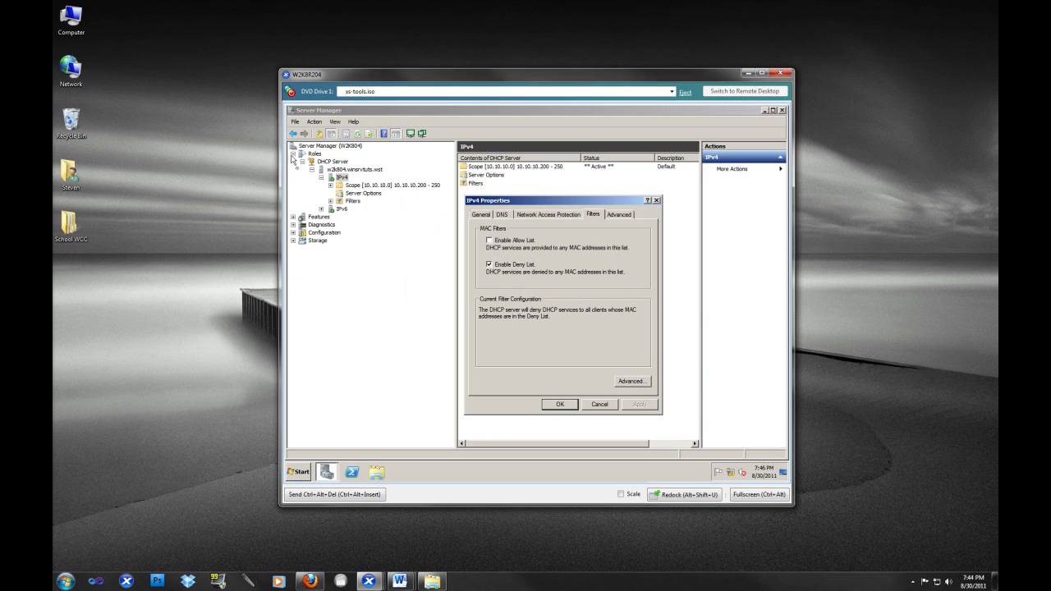
pyautogui.click(559, 404)
pyautogui.click(331, 200)
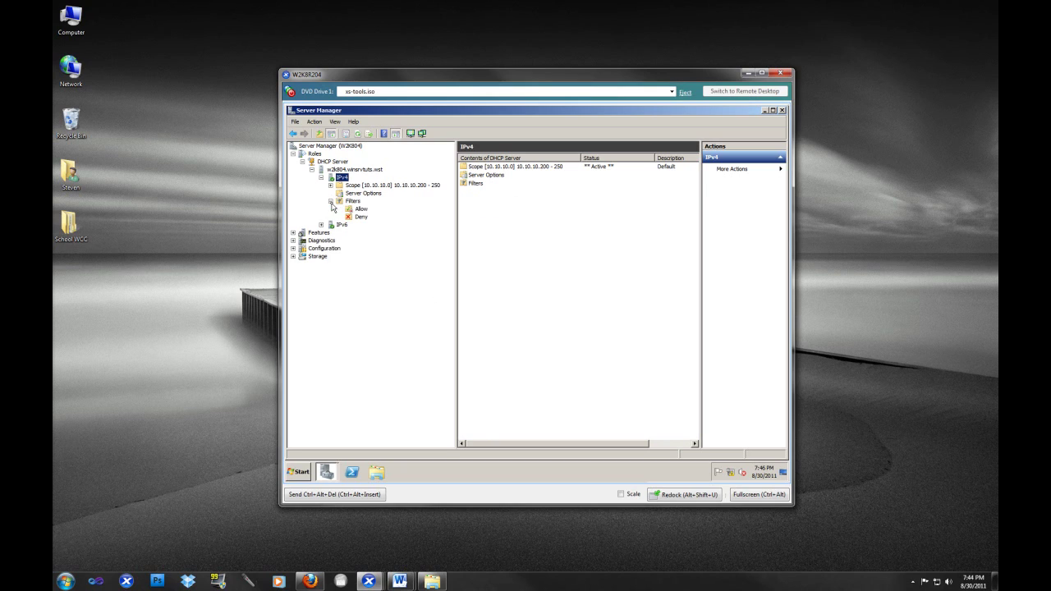
pyautogui.click(362, 211)
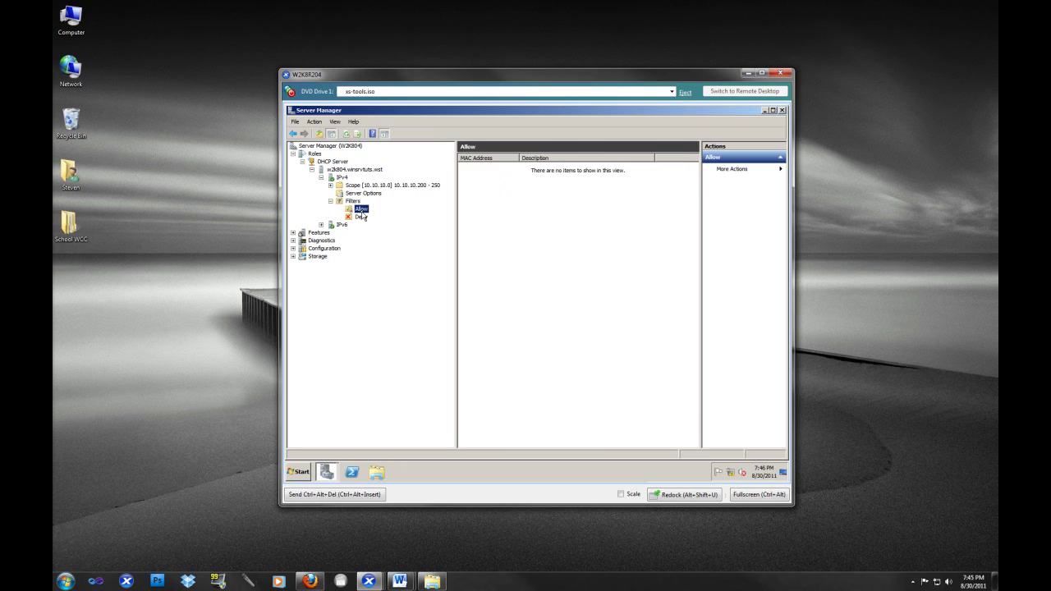
pyautogui.rightClick(362, 212)
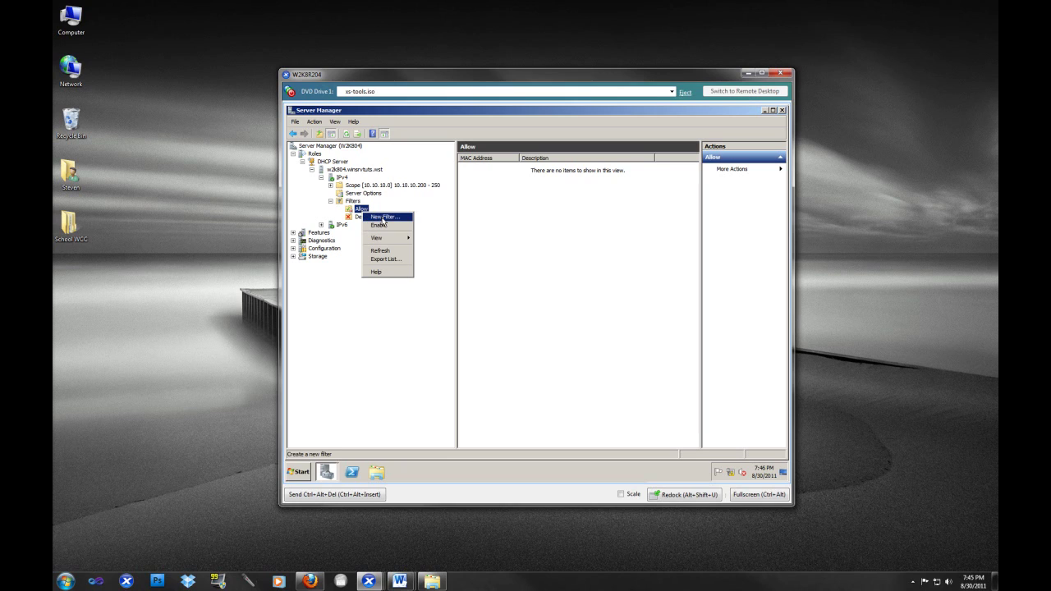
pyautogui.click(485, 228)
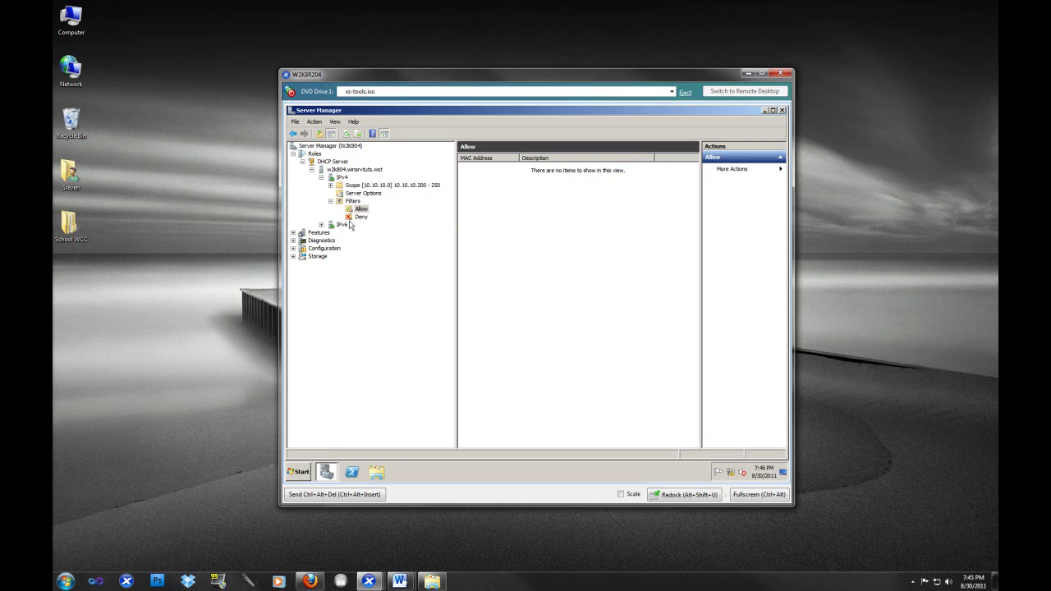
# View the new filter form for the Deny list and close it without adding a MAC address
pyautogui.rightClick(354, 219)
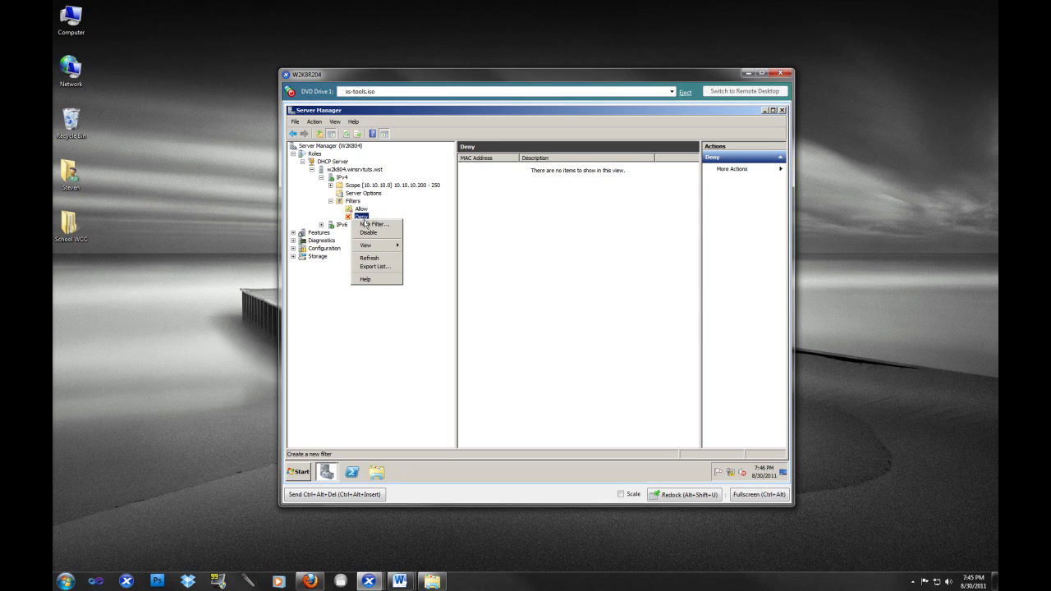
pyautogui.click(366, 223)
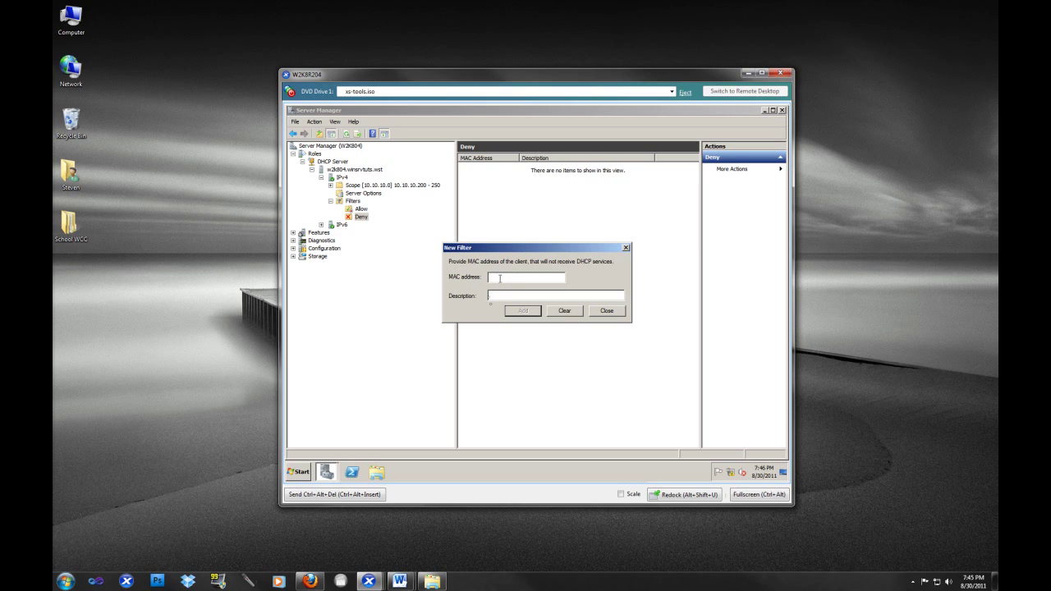
pyautogui.click(576, 315)
pyautogui.click(601, 313)
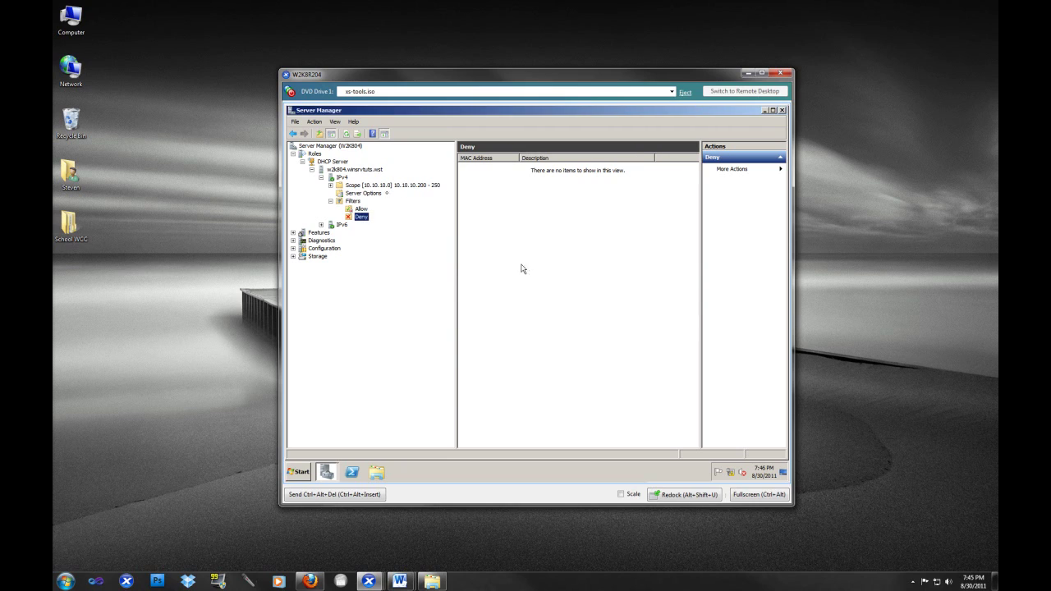
# Review the general, Network Access Protection and advanced properties of the 10.10.10.0 scope, leaving them unchanged
pyautogui.doubleClick(368, 185)
pyautogui.rightClick(368, 186)
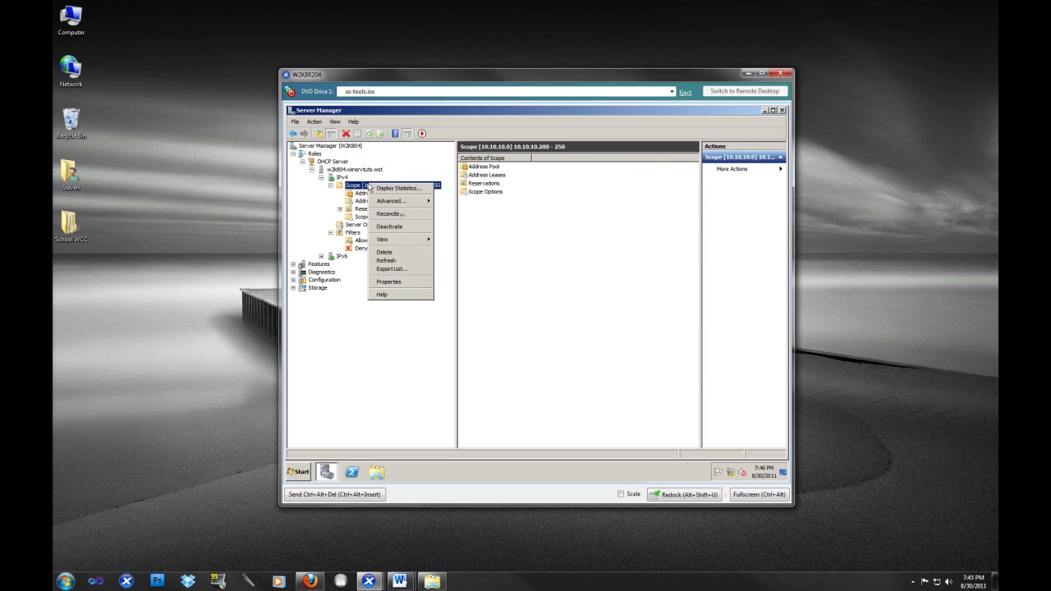
pyautogui.click(424, 285)
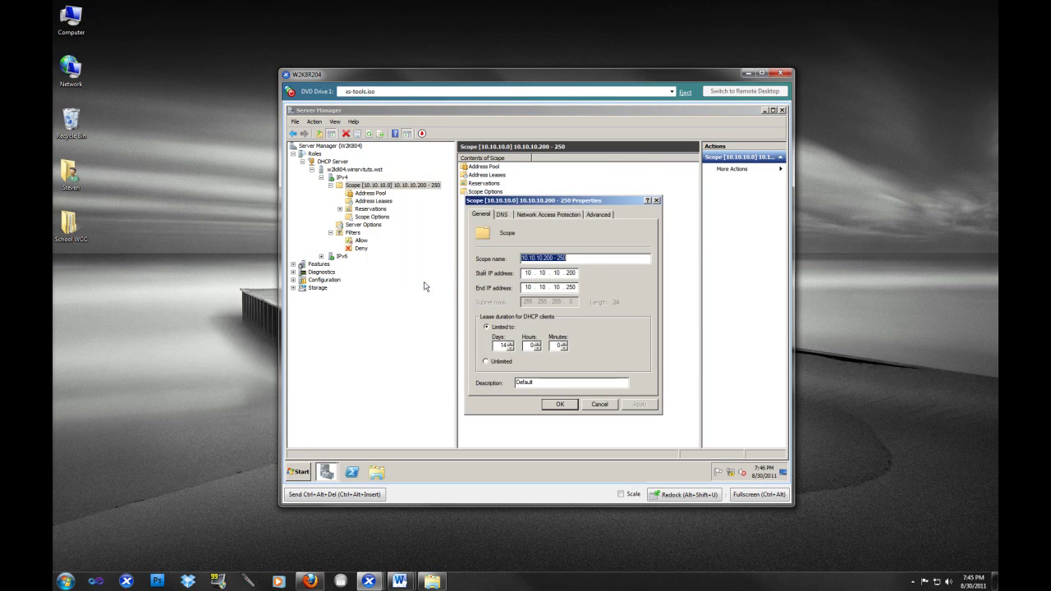
pyautogui.click(542, 216)
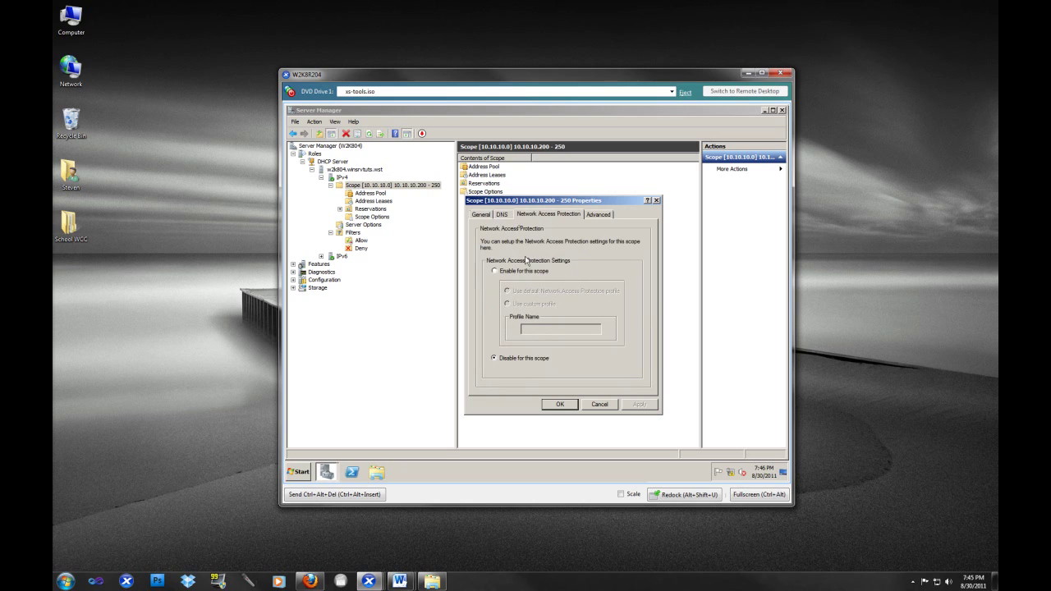
pyautogui.click(598, 216)
pyautogui.click(595, 404)
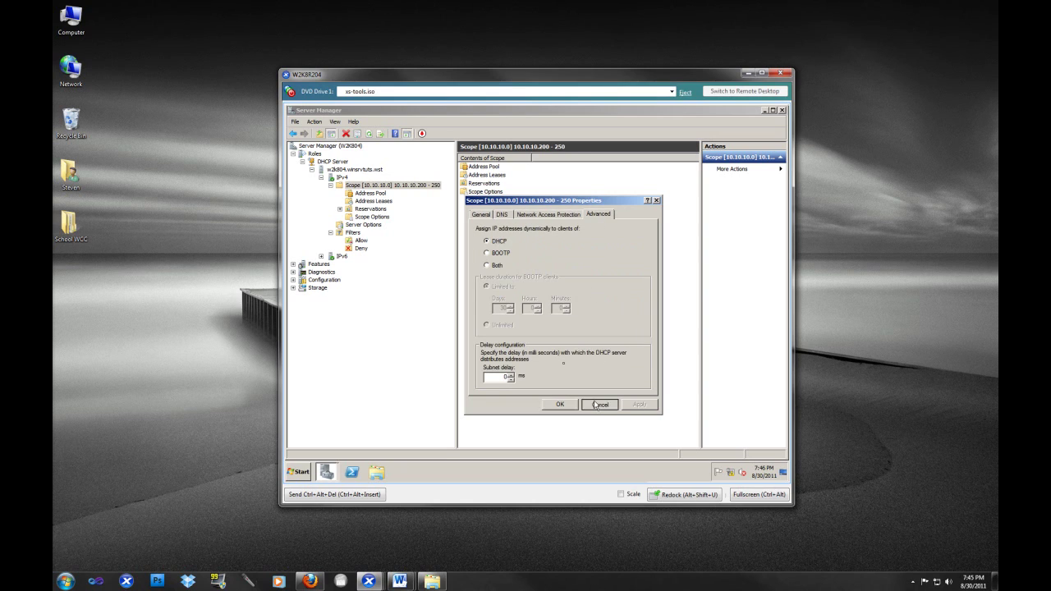
# Disable the MAC filter's Deny List in the DHCP server's IPv4 properties and apply the change
pyautogui.click(342, 178)
pyautogui.rightClick(342, 178)
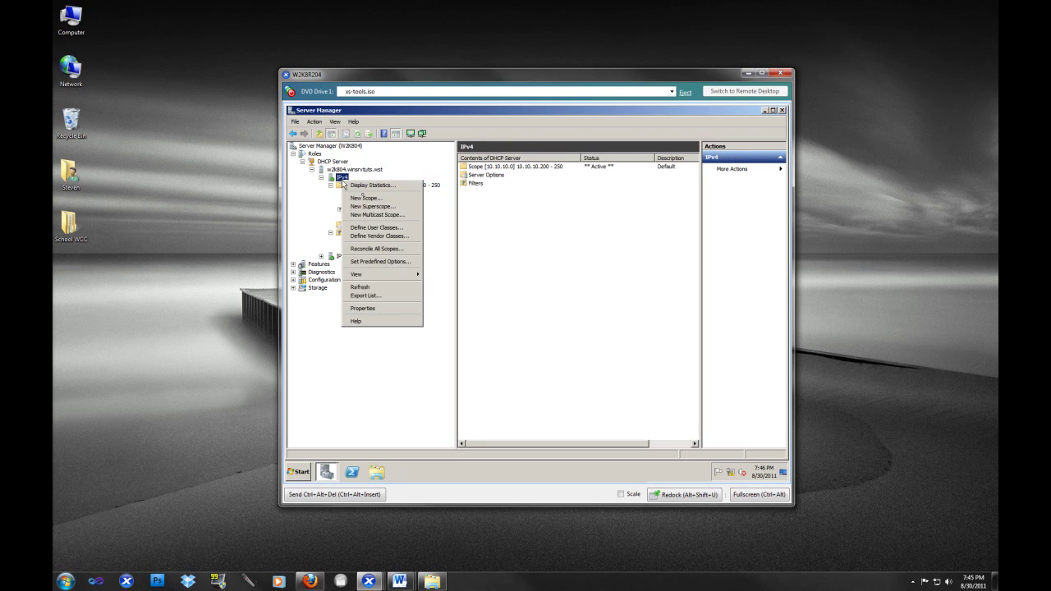
pyautogui.click(388, 309)
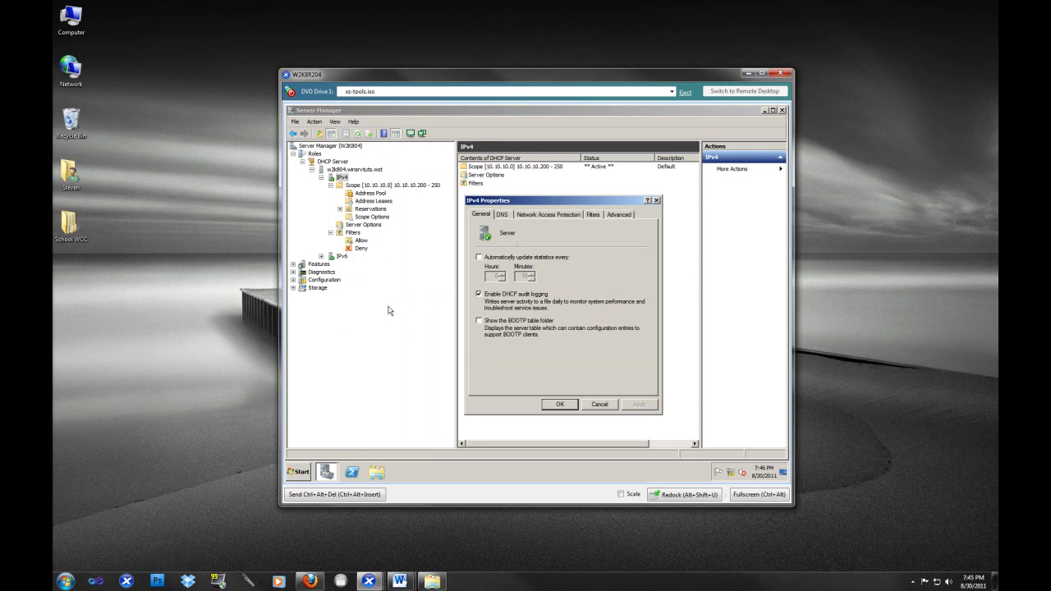
pyautogui.click(537, 215)
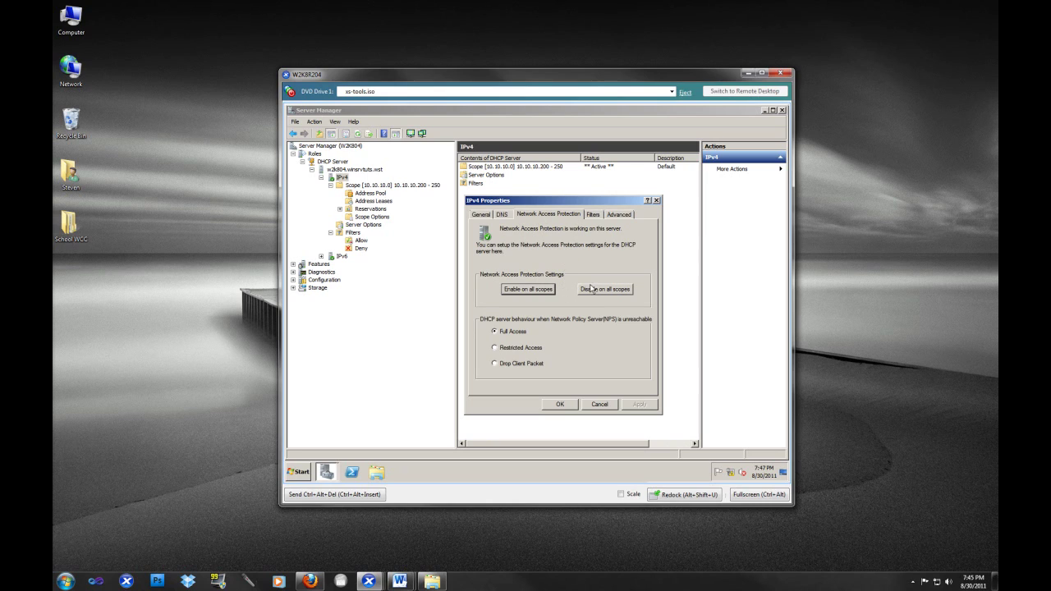
pyautogui.click(593, 215)
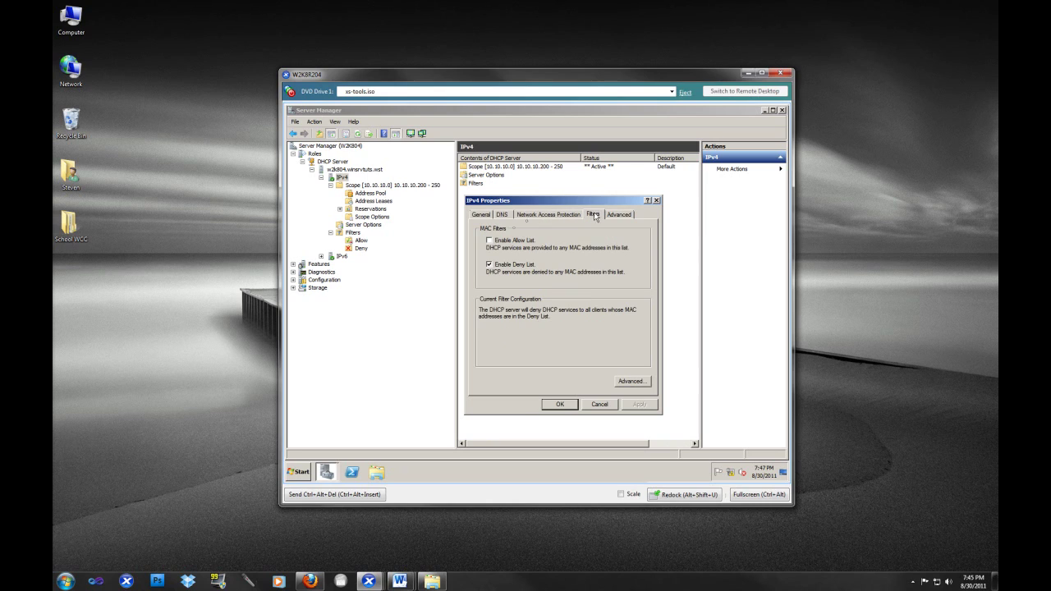
pyautogui.click(493, 264)
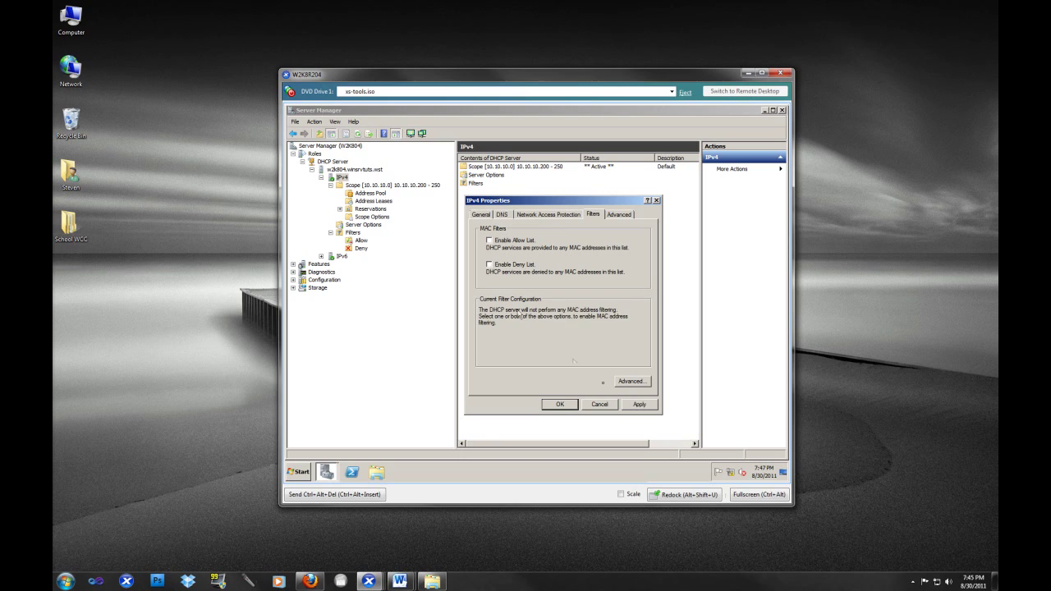
pyautogui.click(637, 405)
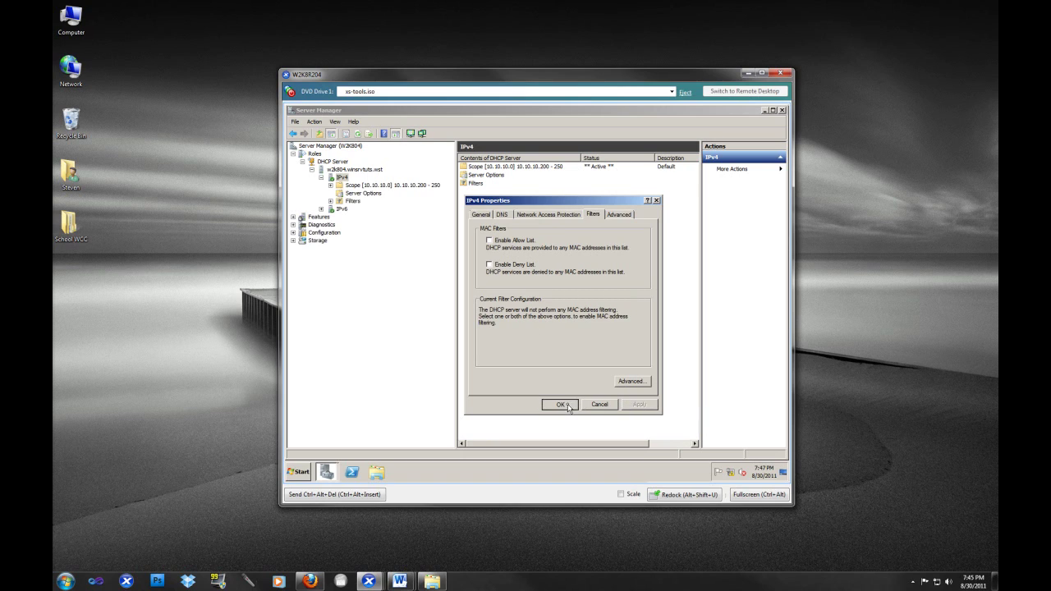
pyautogui.click(566, 405)
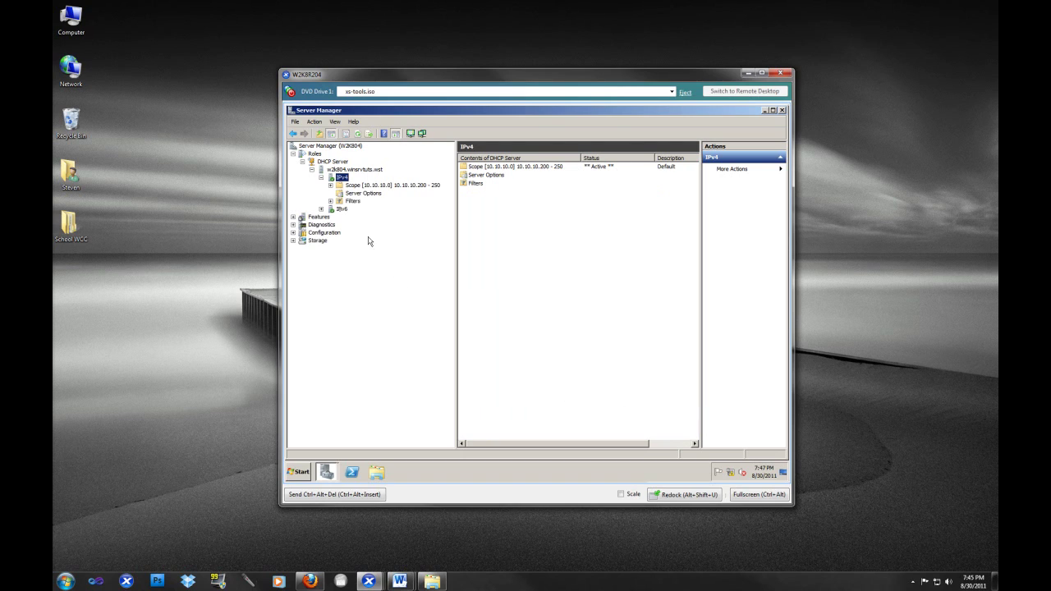
# Expand the IPv4 Filters and the 10.10.10.0 scope, and check the DNS settings in the IPv4 properties
pyautogui.click(331, 201)
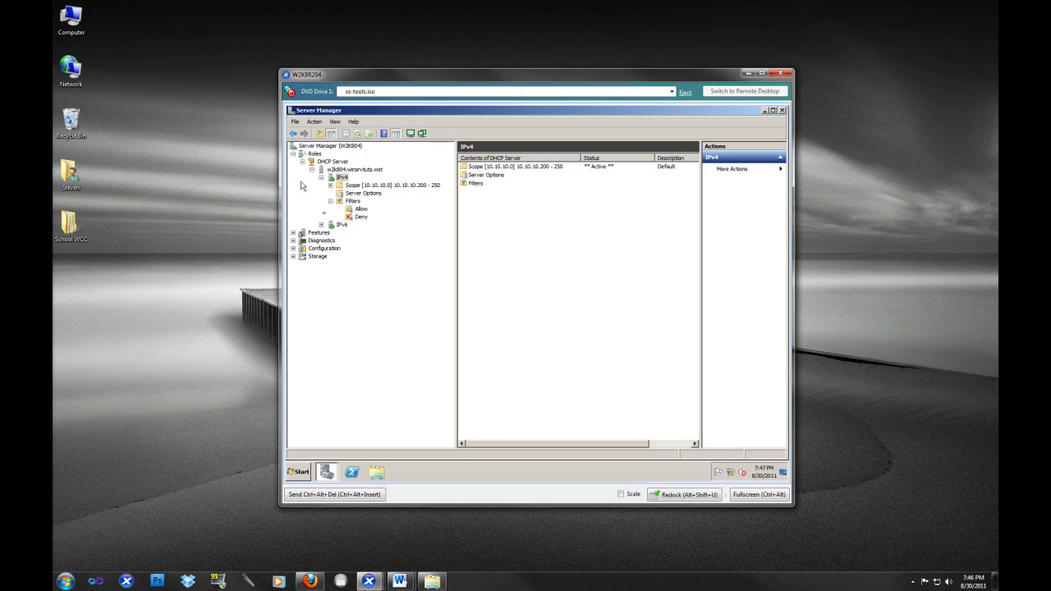
pyautogui.doubleClick(367, 187)
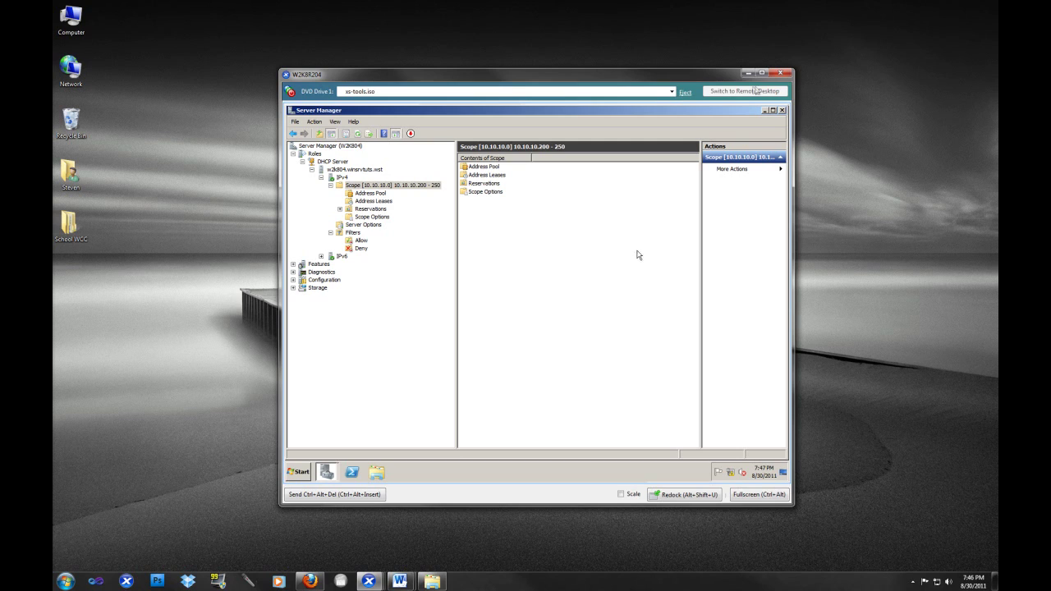
pyautogui.click(342, 178)
pyautogui.rightClick(342, 179)
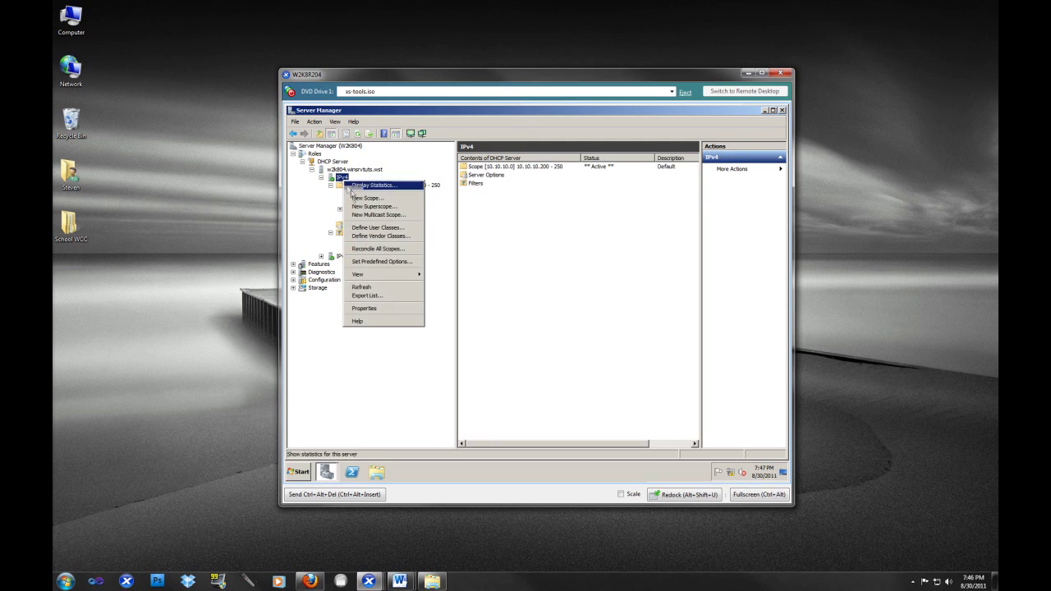
pyautogui.click(376, 308)
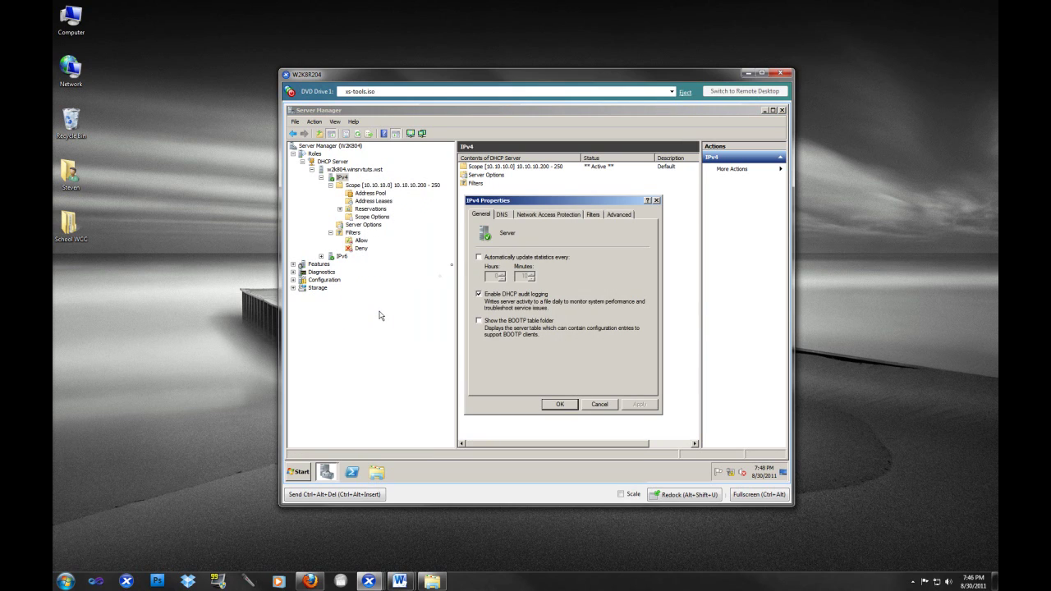
pyautogui.click(502, 214)
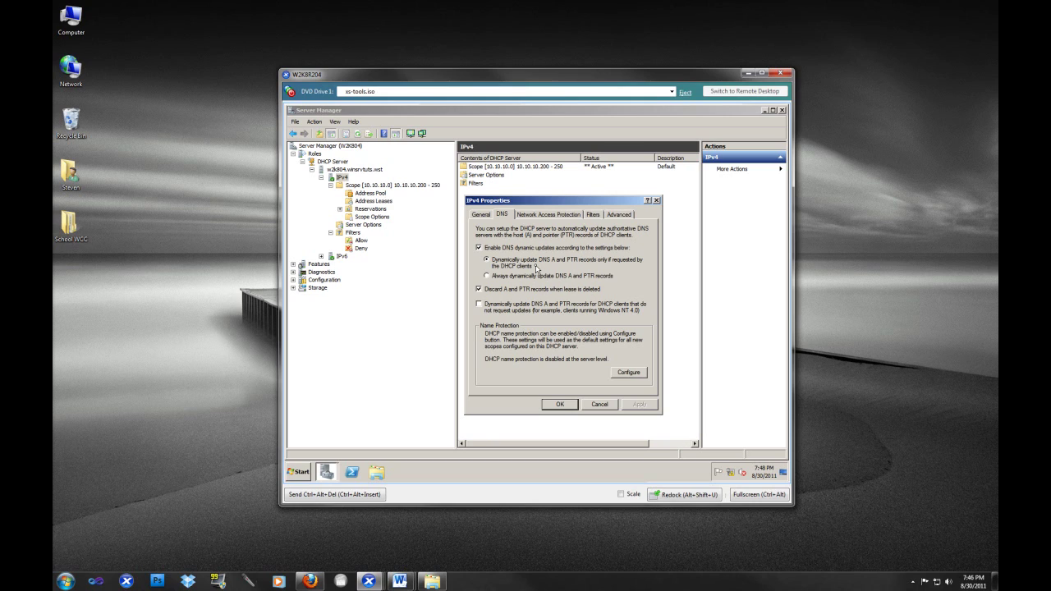
pyautogui.click(599, 405)
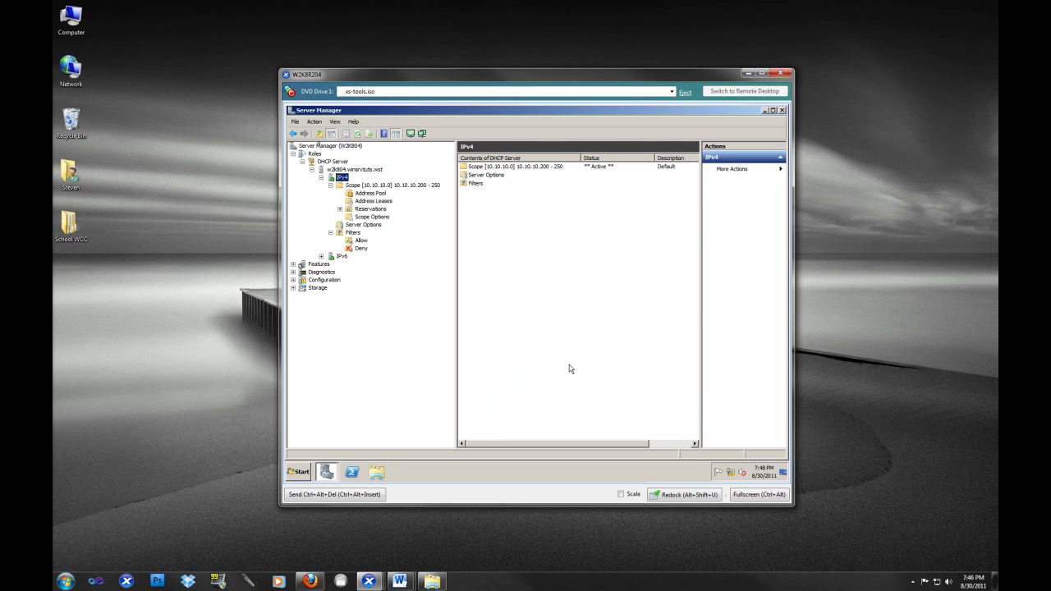
pyautogui.rightClick(347, 179)
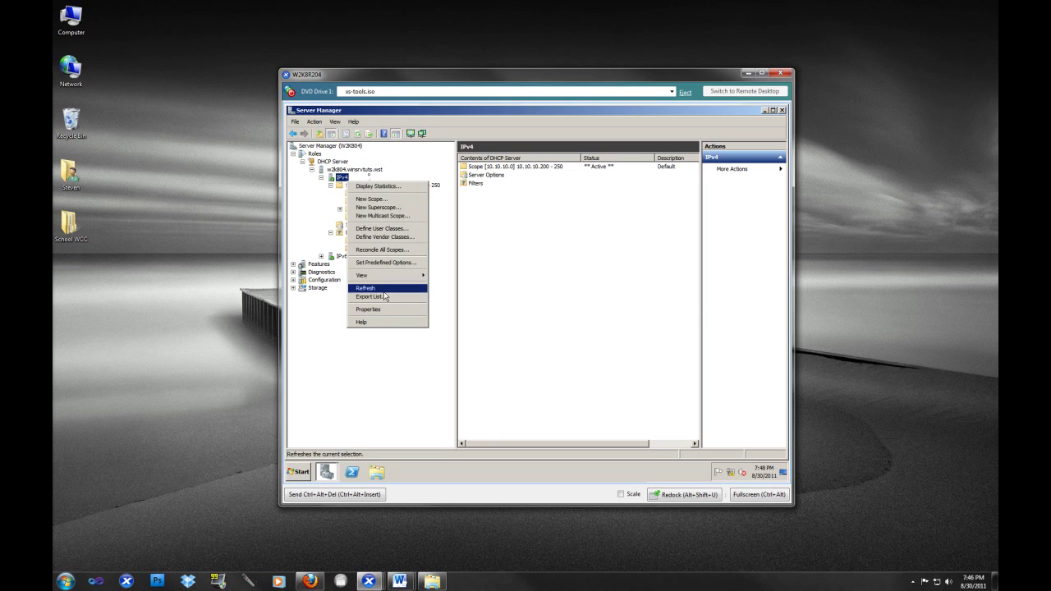
pyautogui.click(481, 295)
pyautogui.click(353, 183)
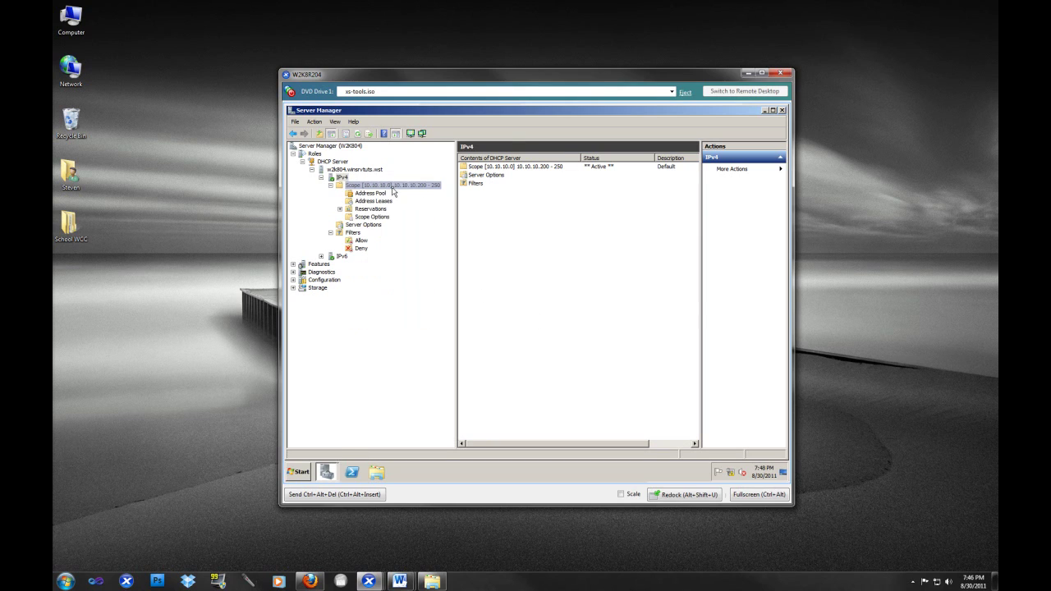
pyautogui.click(343, 178)
pyautogui.click(347, 169)
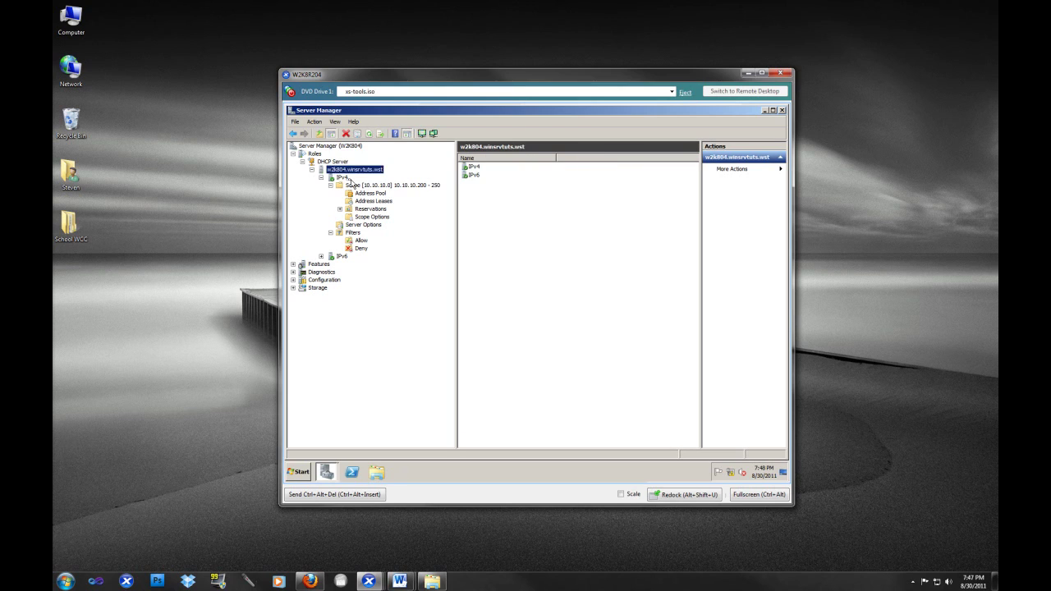
# Examine the dynamic update options for DNS A and PTR records in the IPv4 properties and cancel without saving
pyautogui.click(345, 178)
pyautogui.rightClick(346, 182)
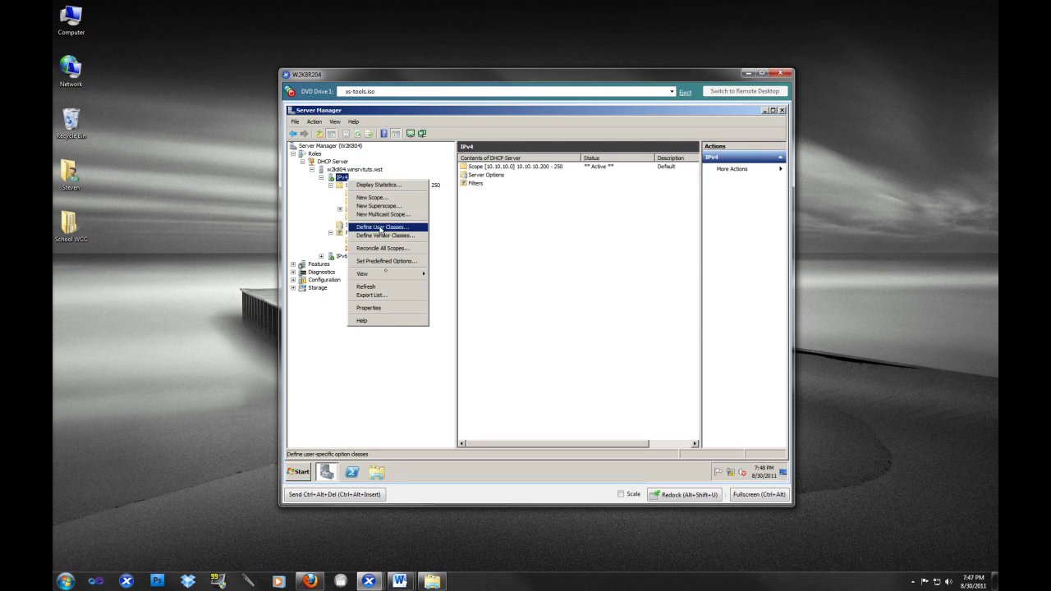
pyautogui.click(389, 309)
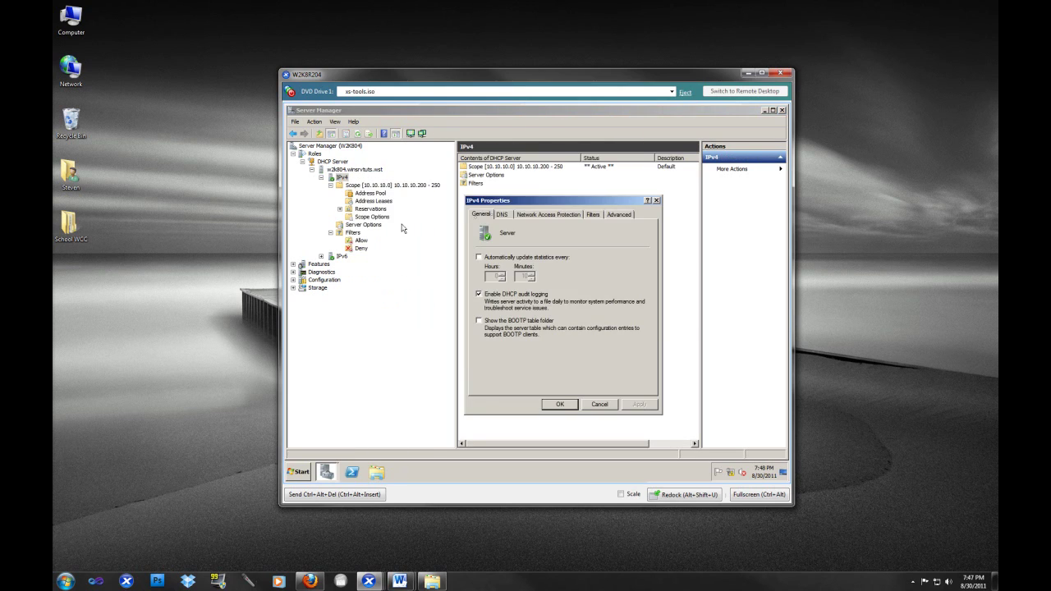
pyautogui.click(501, 215)
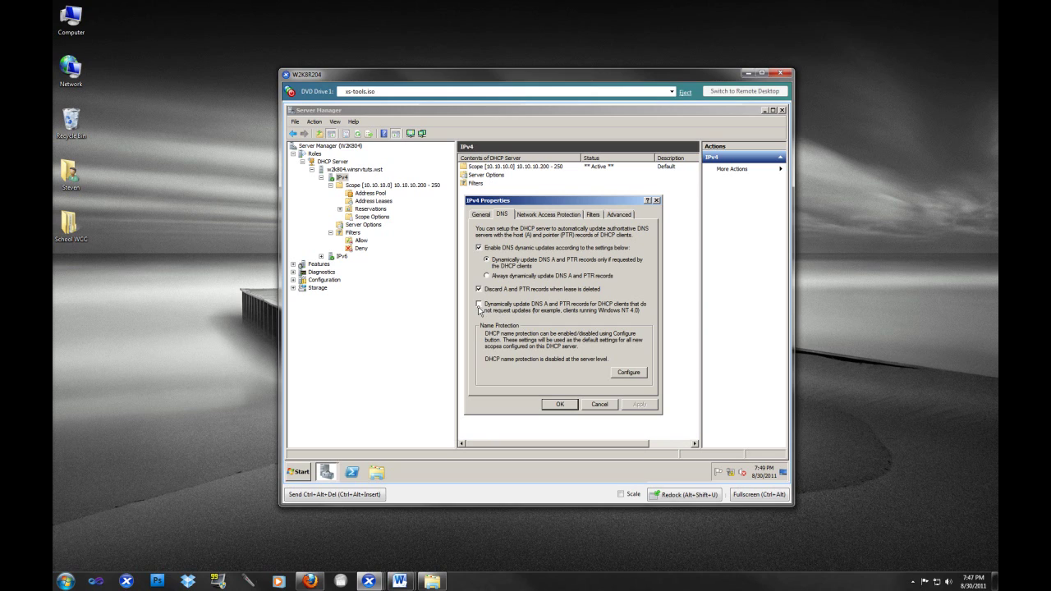
pyautogui.click(480, 306)
pyautogui.click(487, 260)
pyautogui.click(514, 276)
pyautogui.click(558, 405)
pyautogui.click(596, 407)
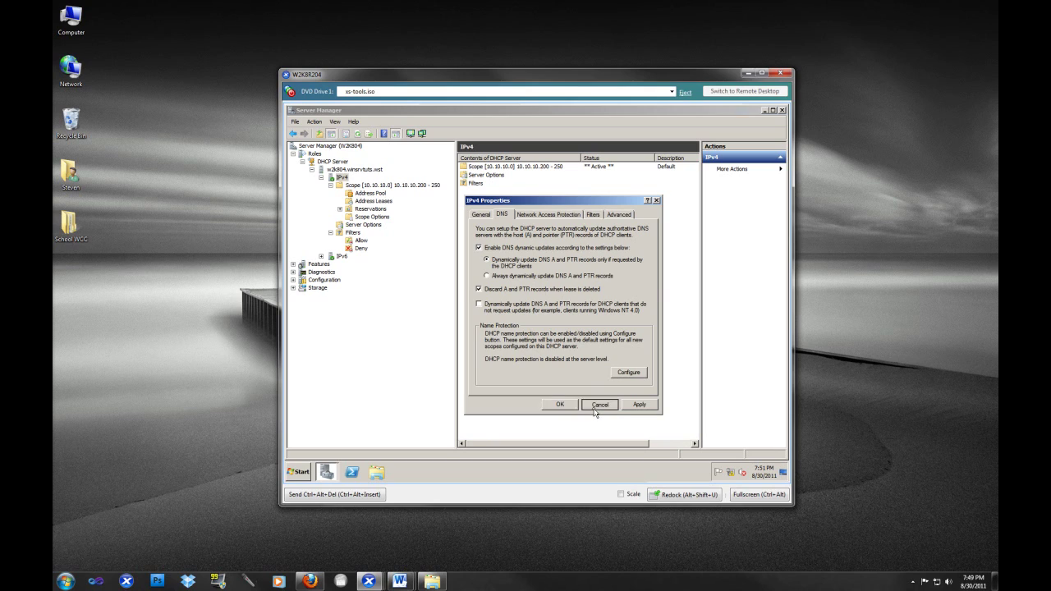